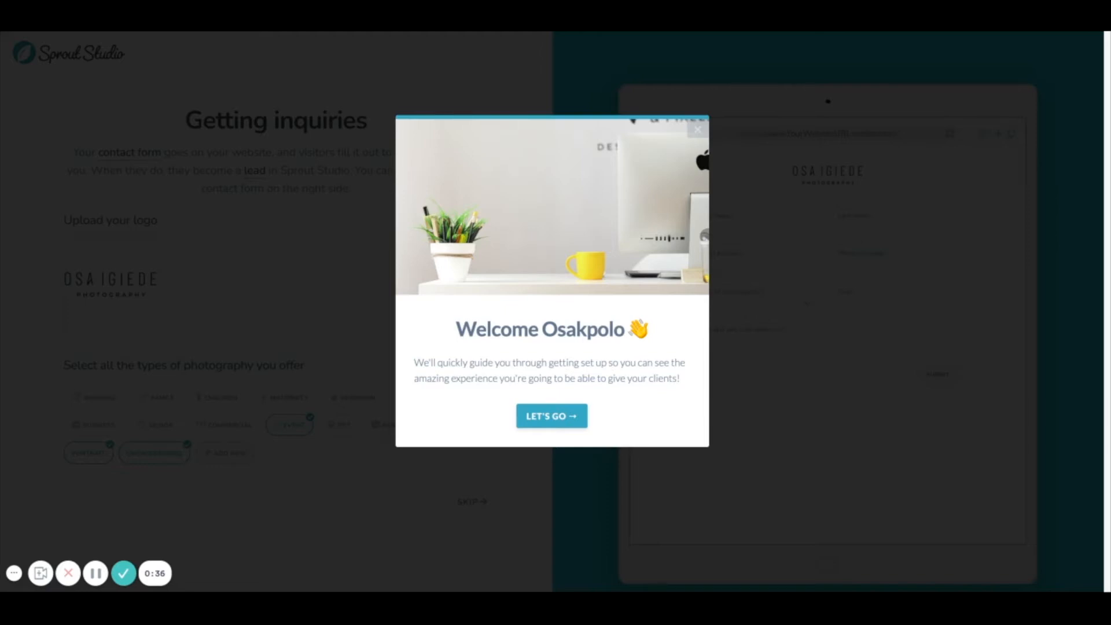
Start the setup wizard, toggle the Headshot photography type, and continue past the Getting inquiries page.
{"action": "left_click", "coordinate": [564, 421]}
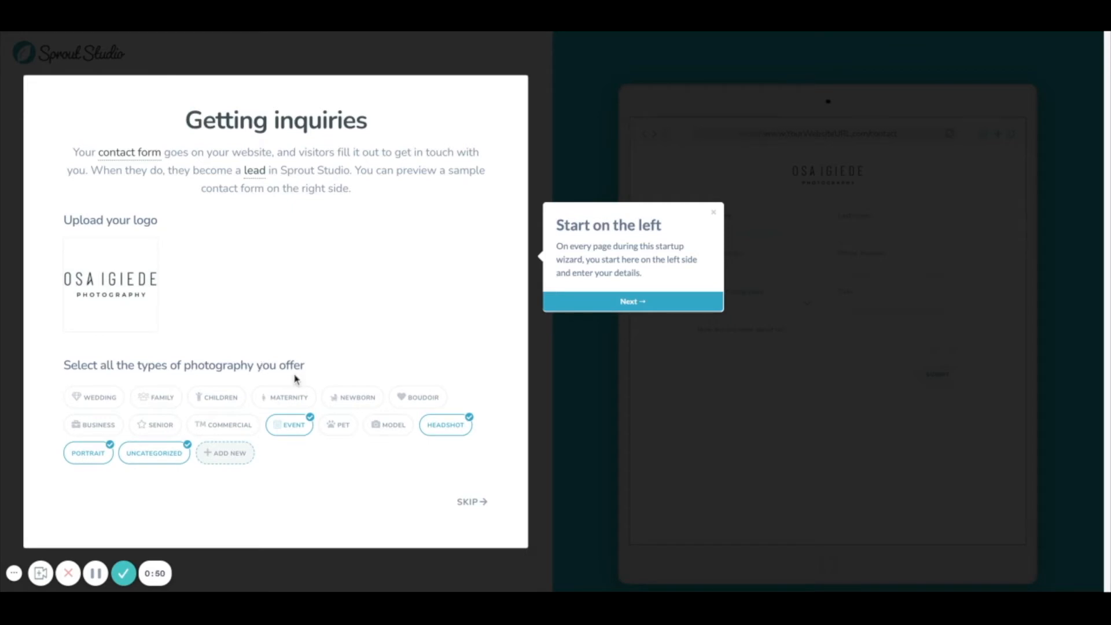
{"action": "left_click", "coordinate": [435, 428]}
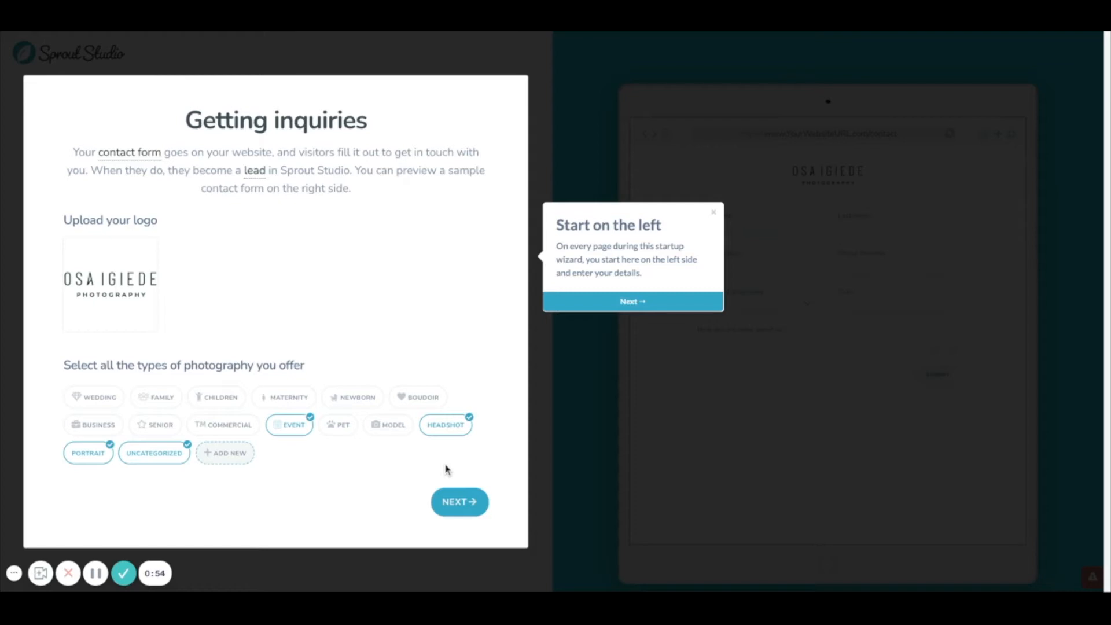
{"action": "left_click", "coordinate": [460, 501]}
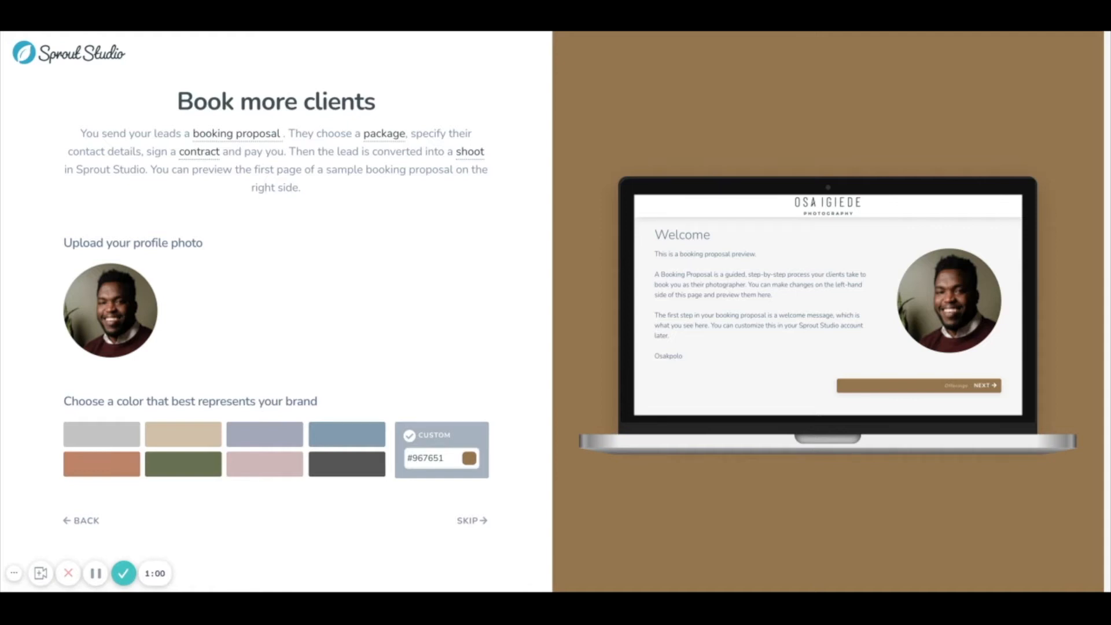
Inspect the custom brand color #967651 in the color picker and continue past the Book more clients page.
{"action": "mouse_move", "coordinate": [148, 325]}
{"action": "left_click", "coordinate": [442, 458]}
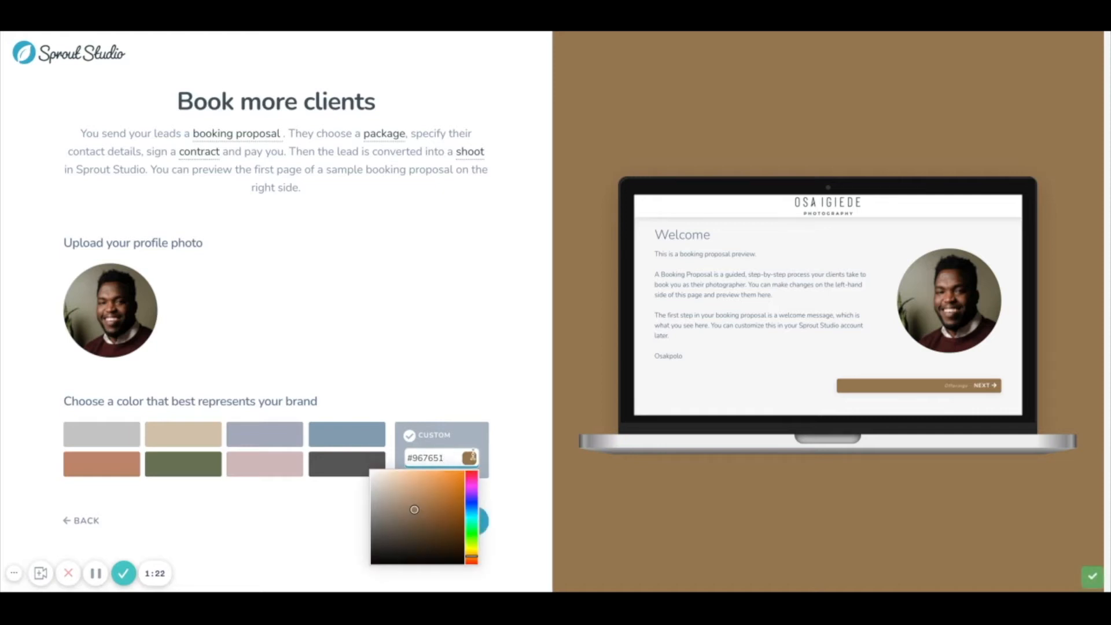
{"action": "left_click", "coordinate": [503, 457]}
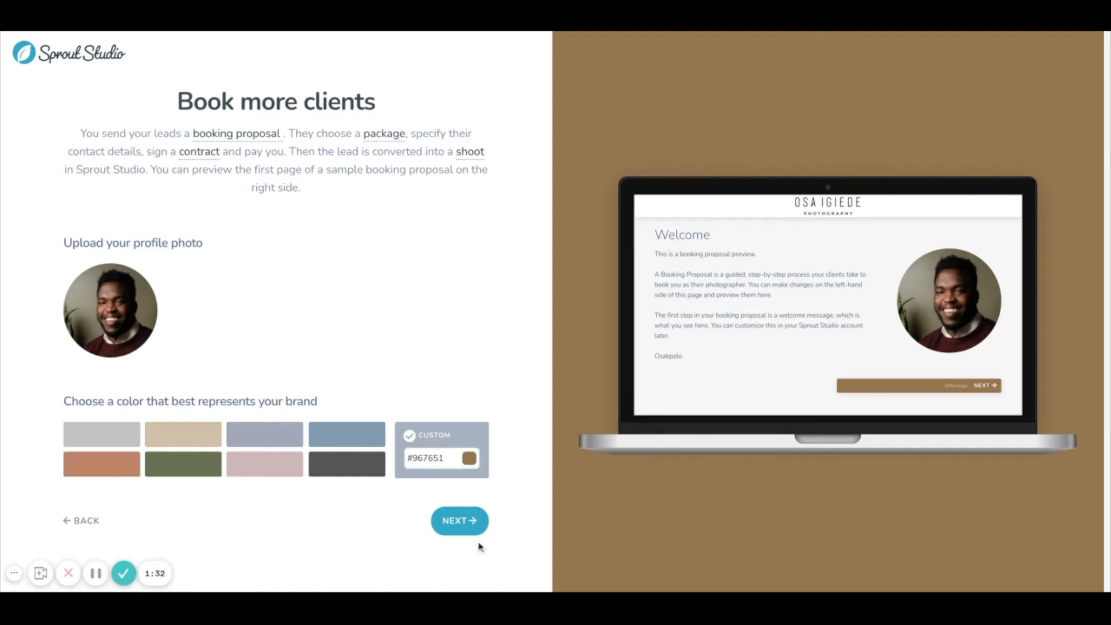
{"action": "left_click", "coordinate": [465, 530]}
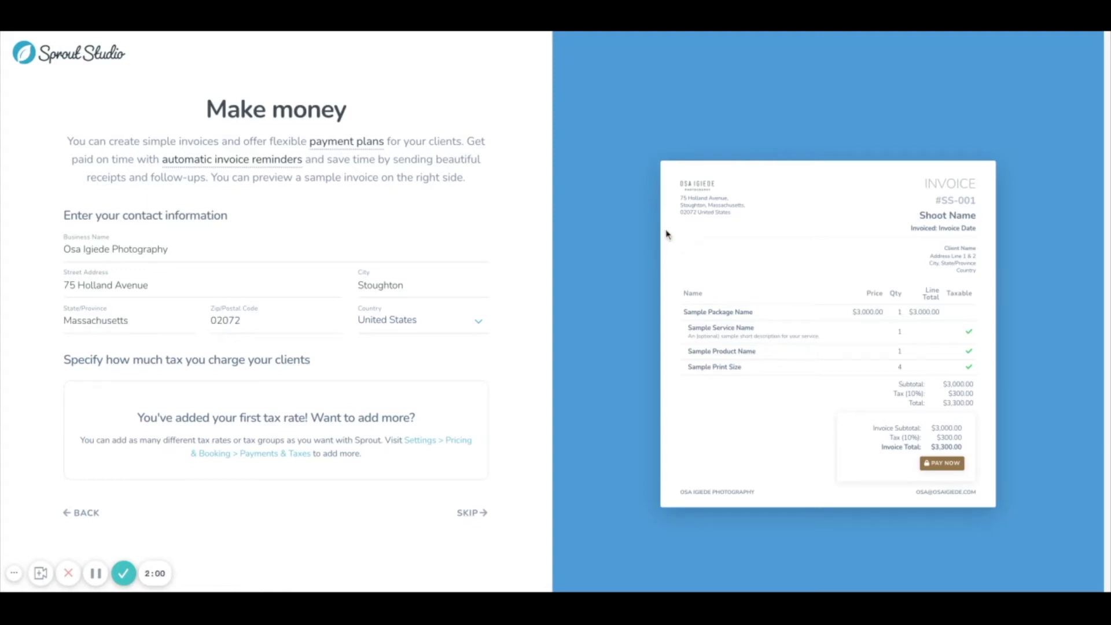
Advance through the invoicing, payment processor and client portal pages to the gallery theme page, leaving their existing details as they are.
{"action": "left_click", "coordinate": [471, 525]}
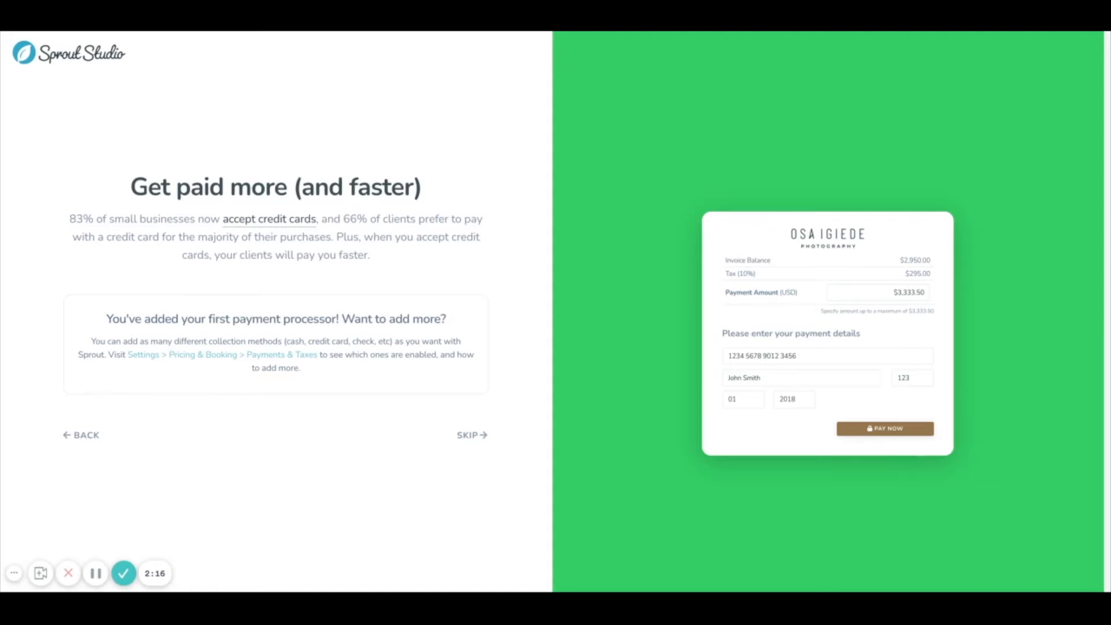
{"action": "left_click", "coordinate": [484, 439]}
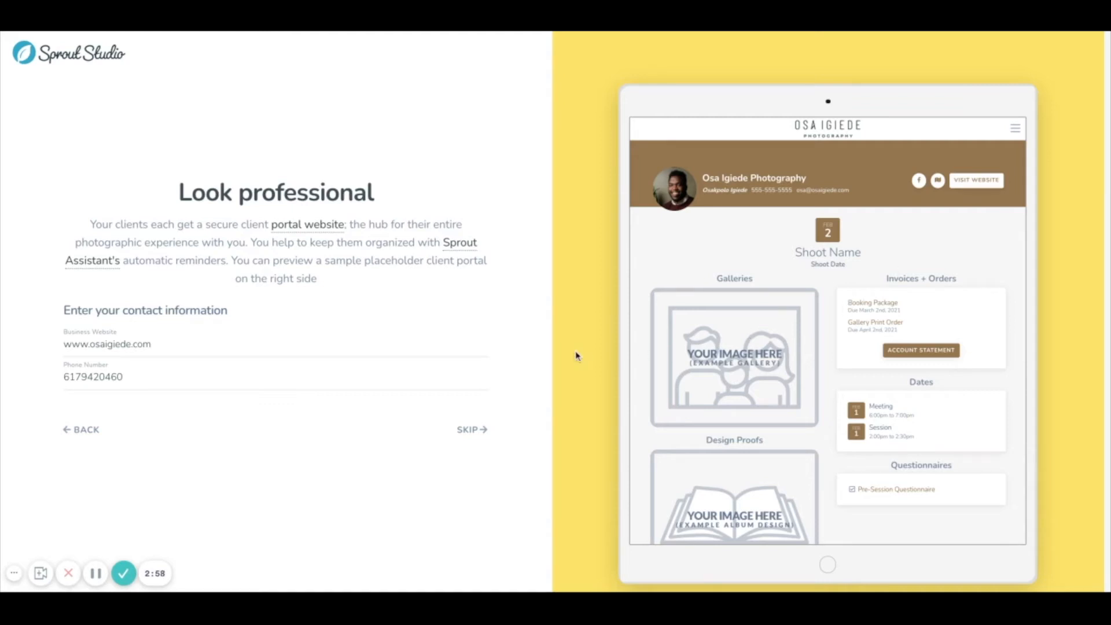
{"action": "left_click", "coordinate": [353, 350]}
{"action": "left_click", "coordinate": [478, 440]}
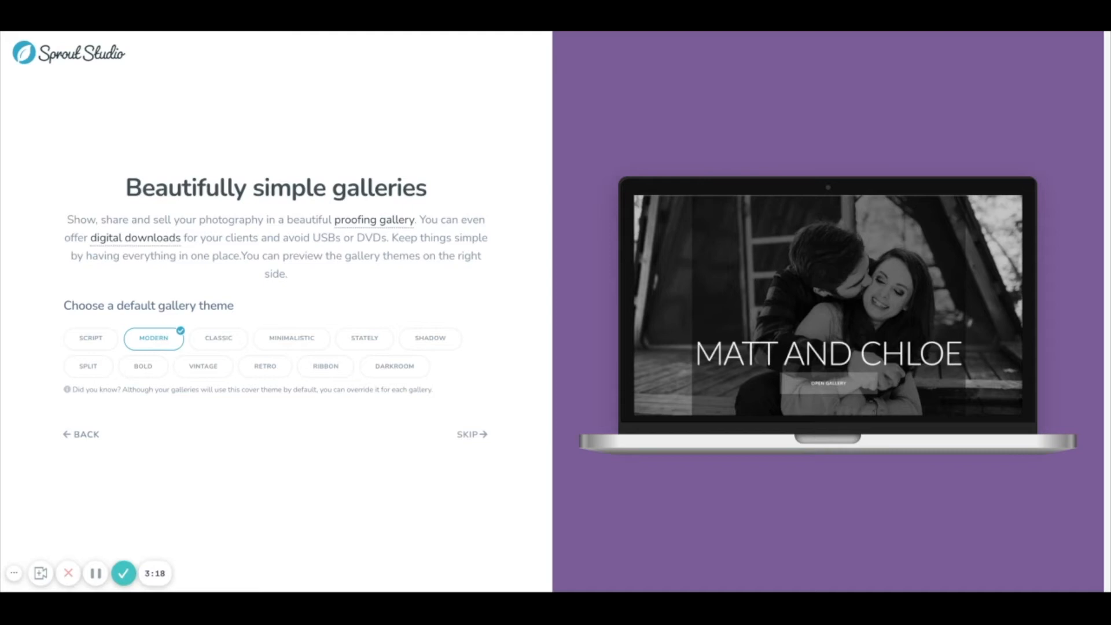
Preview the Classic, Minimalistic, Ribbon, Retro and Script gallery themes and reselect Modern as the default theme.
{"action": "left_click", "coordinate": [242, 341]}
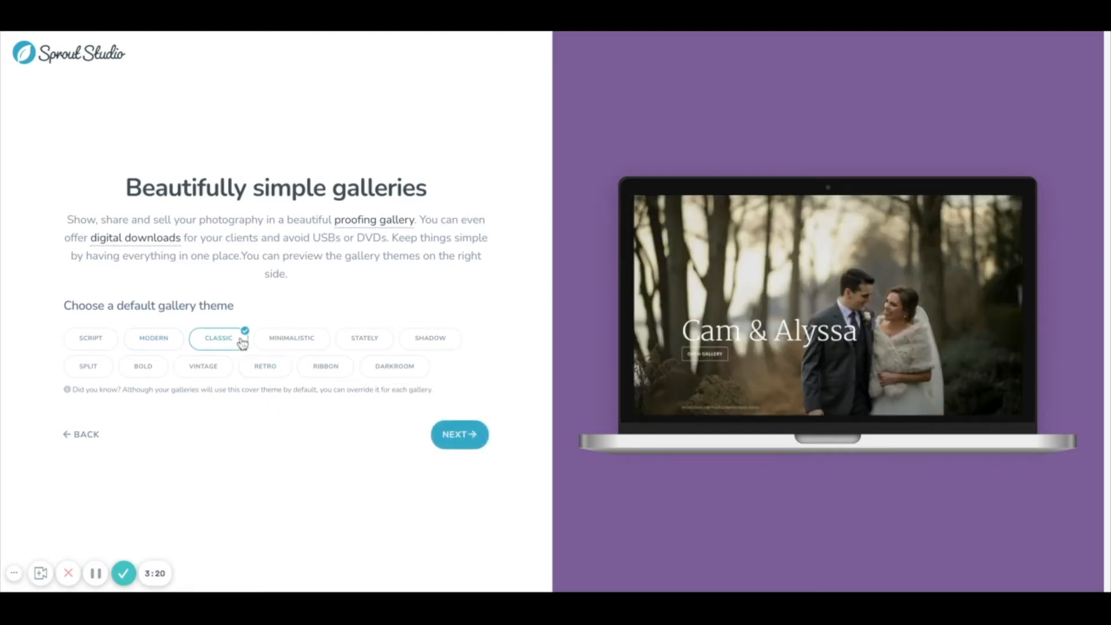
{"action": "left_click", "coordinate": [273, 342]}
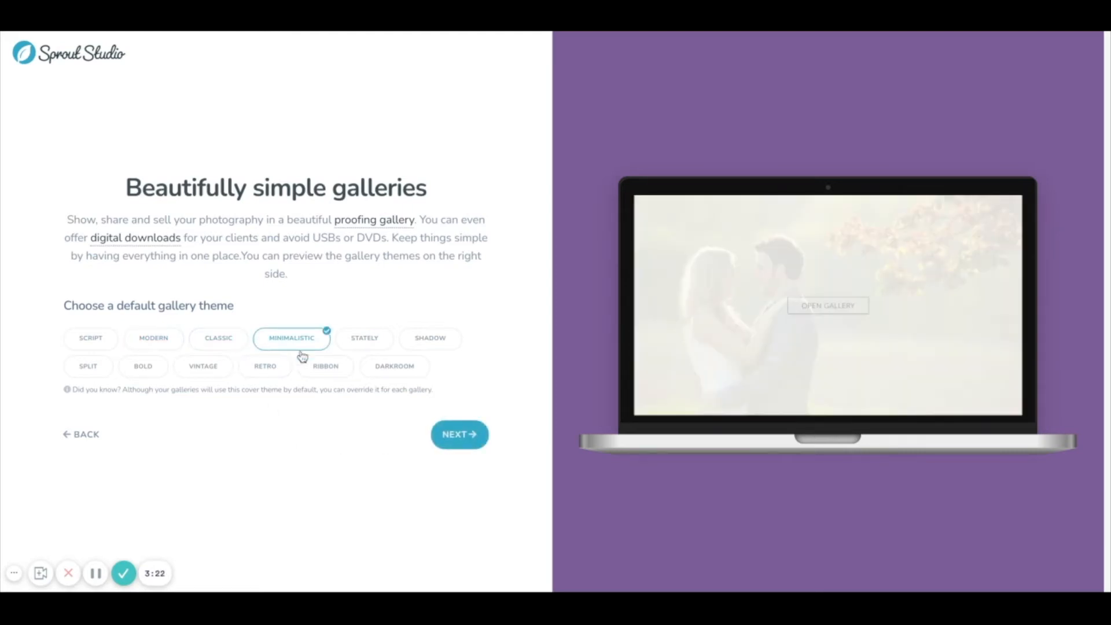
{"action": "left_click", "coordinate": [324, 373]}
{"action": "left_click", "coordinate": [280, 369]}
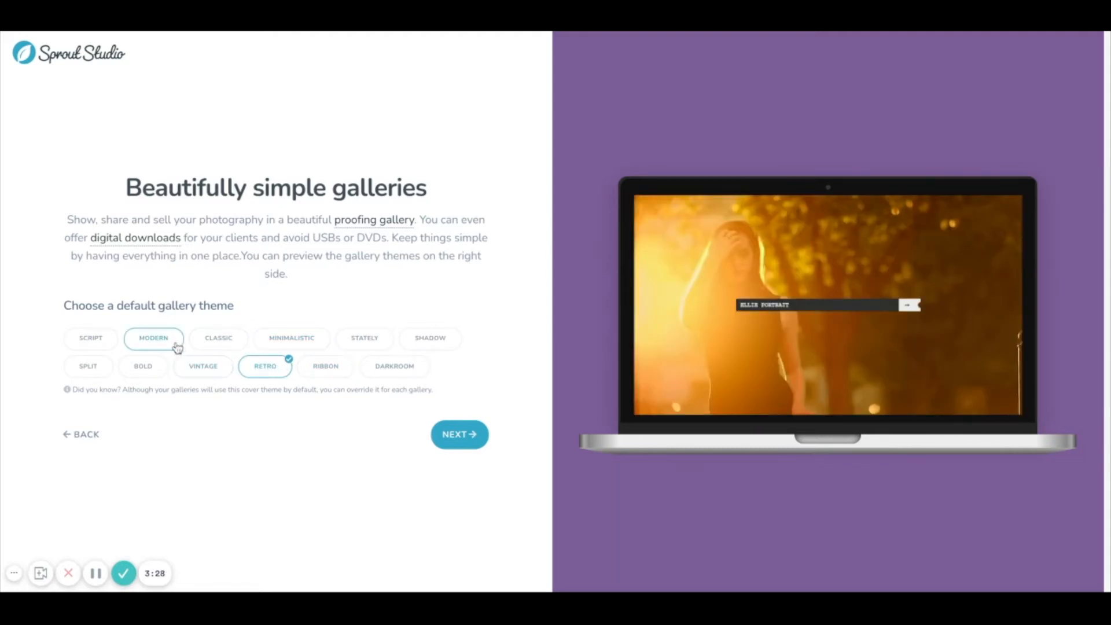
{"action": "left_click", "coordinate": [109, 346]}
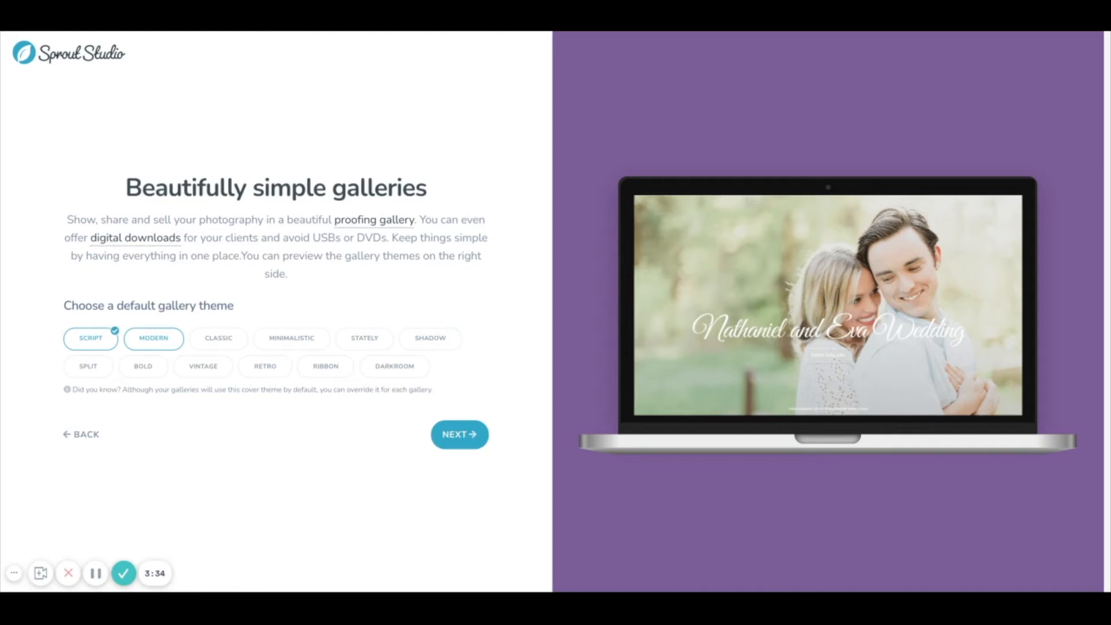
{"action": "left_click", "coordinate": [154, 339]}
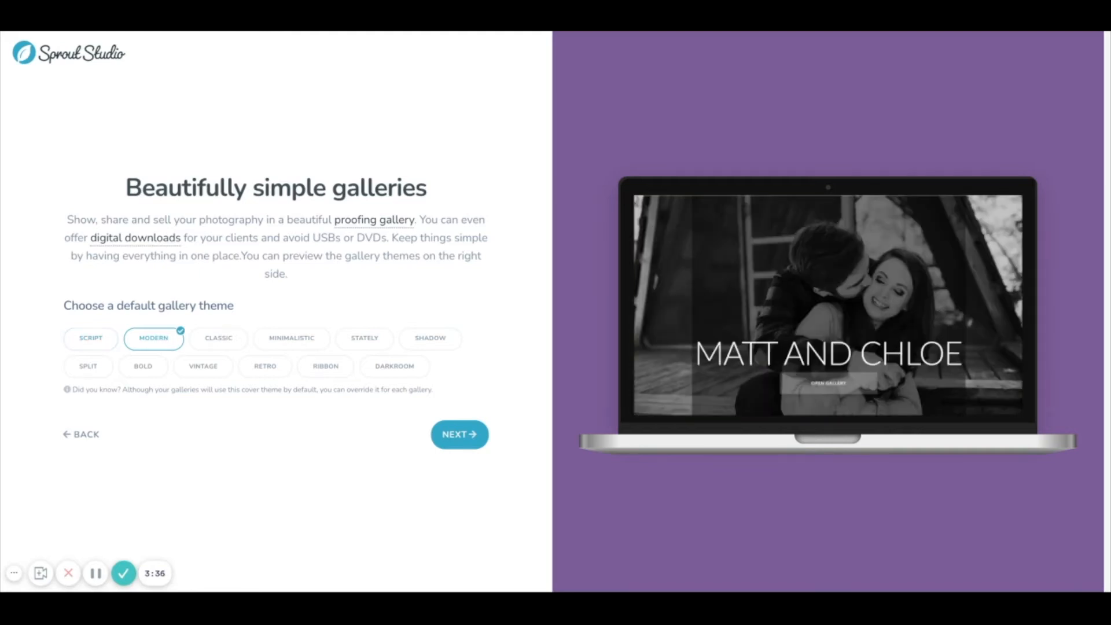
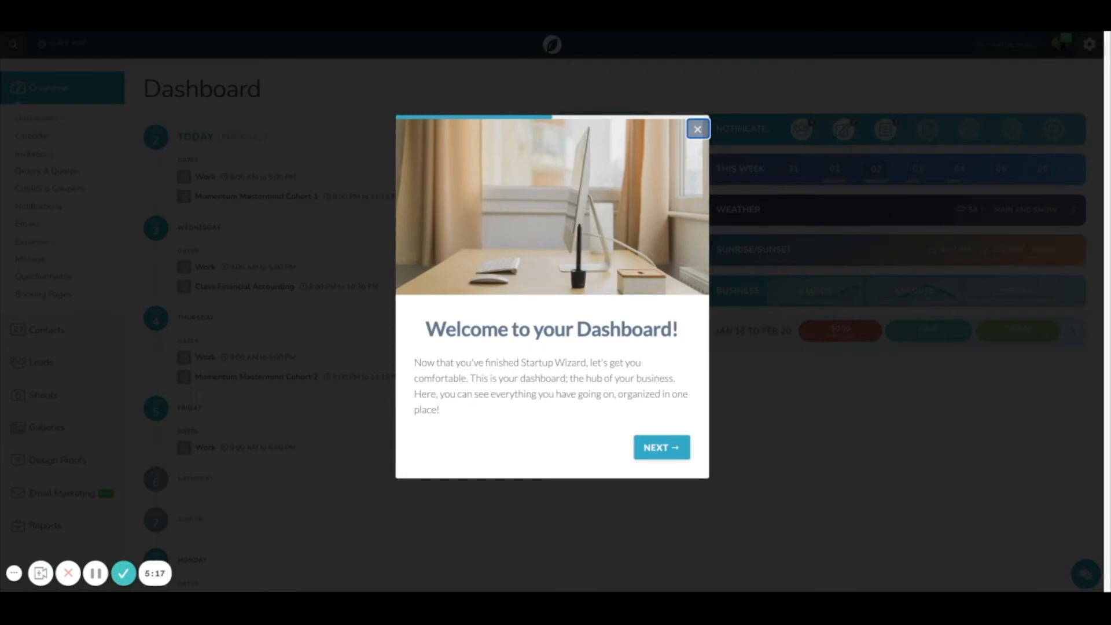
Dismiss the dashboard welcome message and open the Contact Forms page in the Communication settings.
{"action": "left_click", "coordinate": [697, 129]}
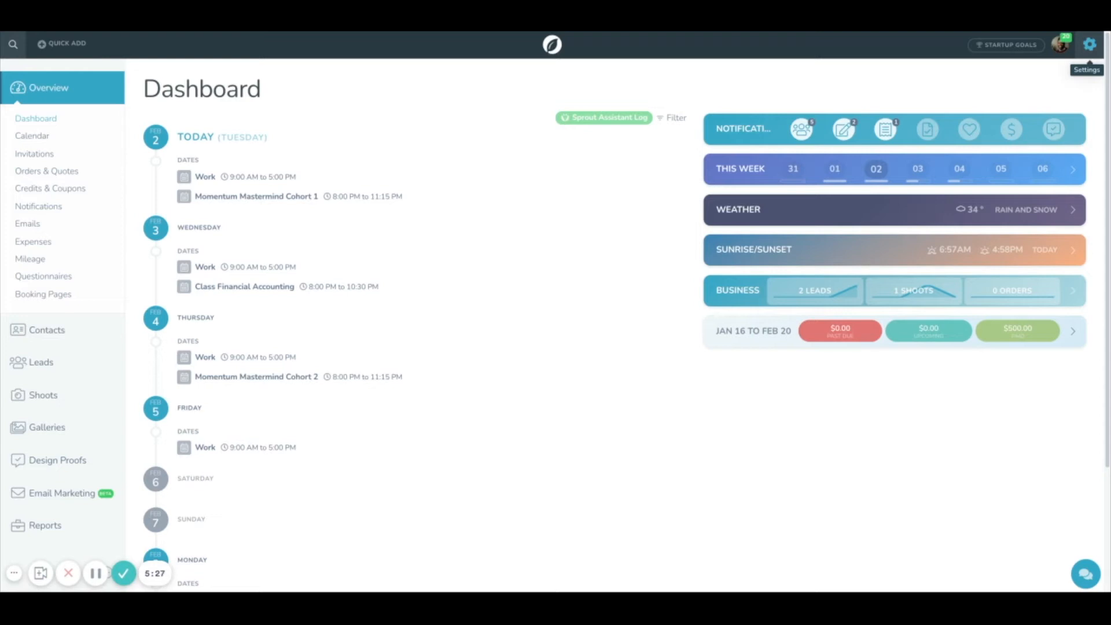
{"action": "left_click", "coordinate": [1089, 44]}
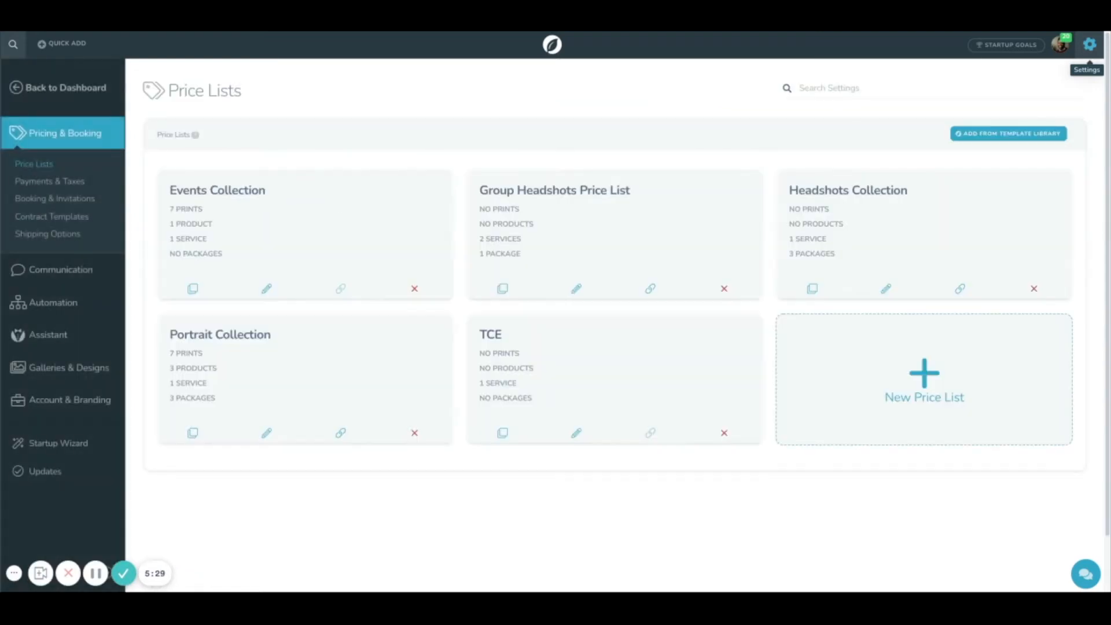
{"action": "left_click", "coordinate": [57, 87]}
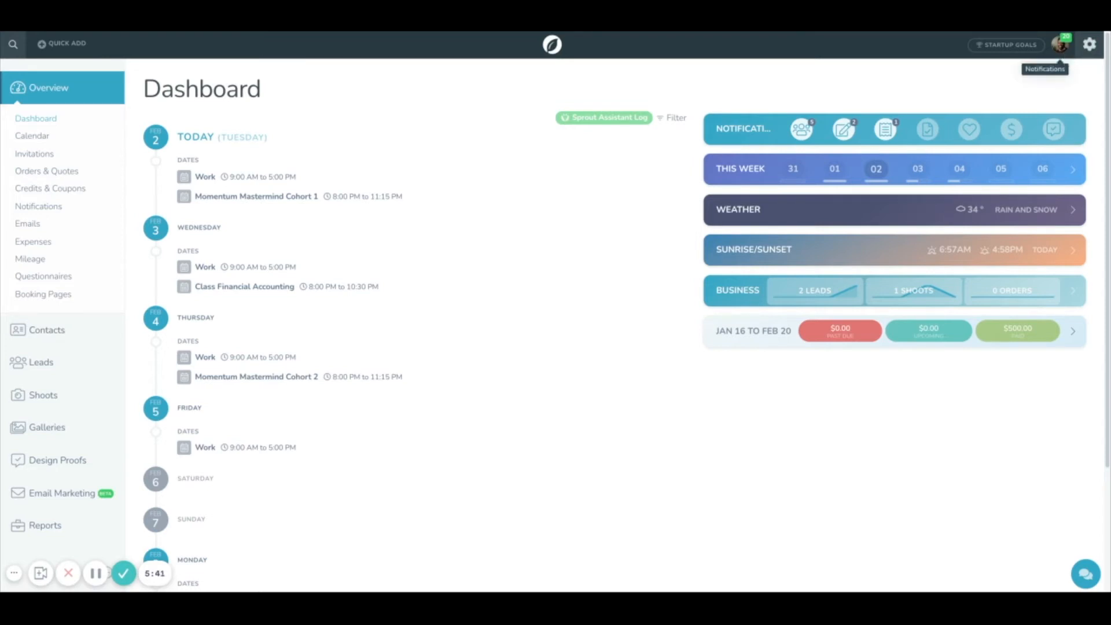
{"action": "left_click", "coordinate": [1090, 44]}
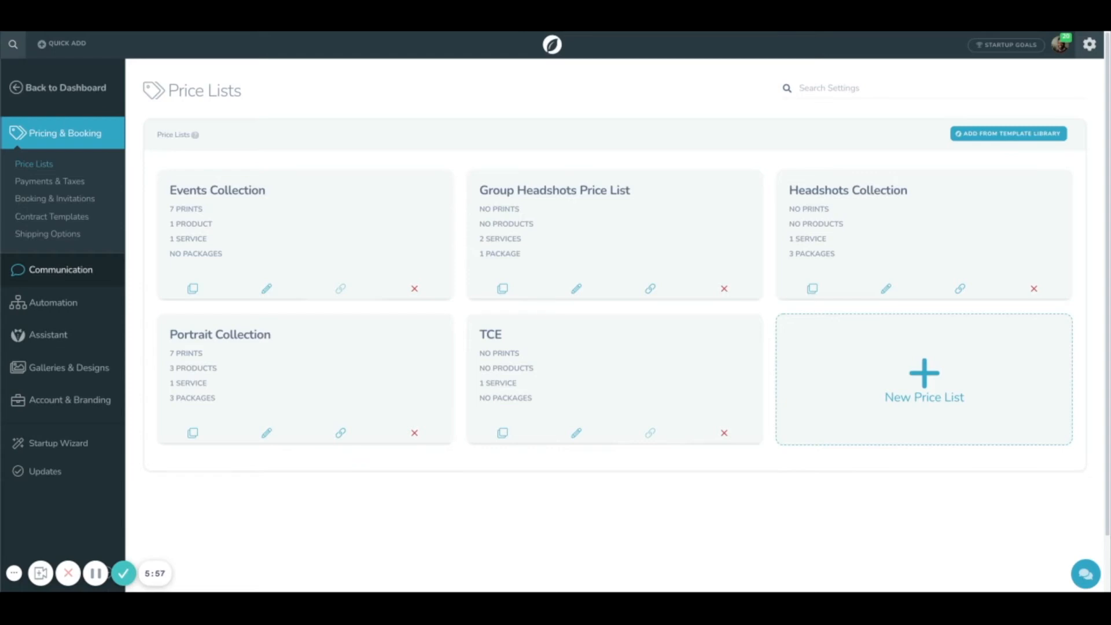
{"action": "left_click", "coordinate": [61, 270]}
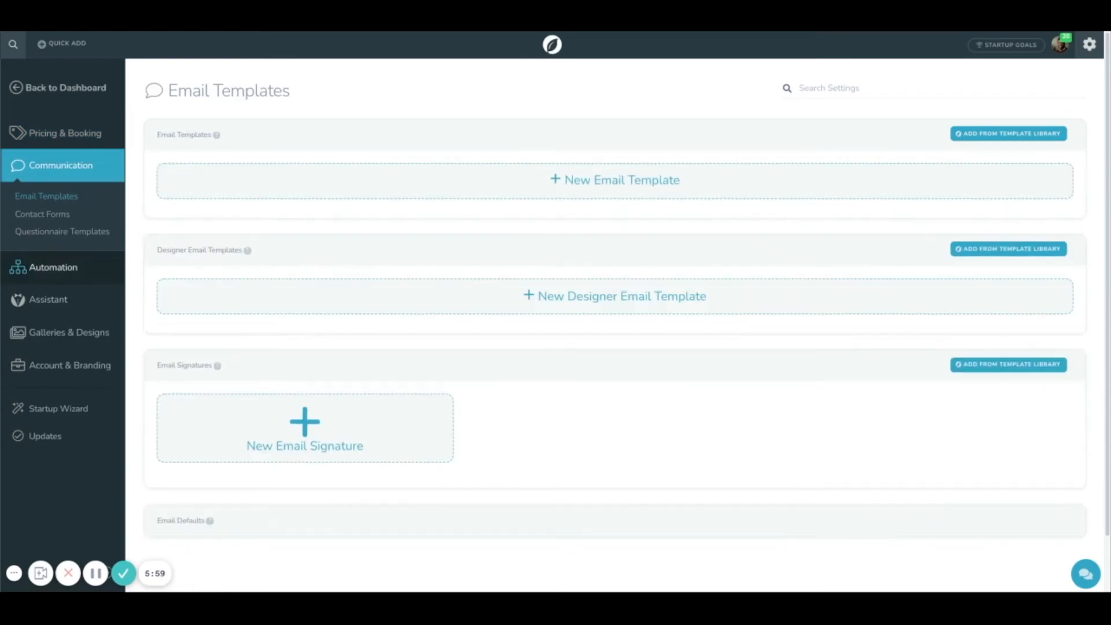
{"action": "left_click", "coordinate": [62, 217]}
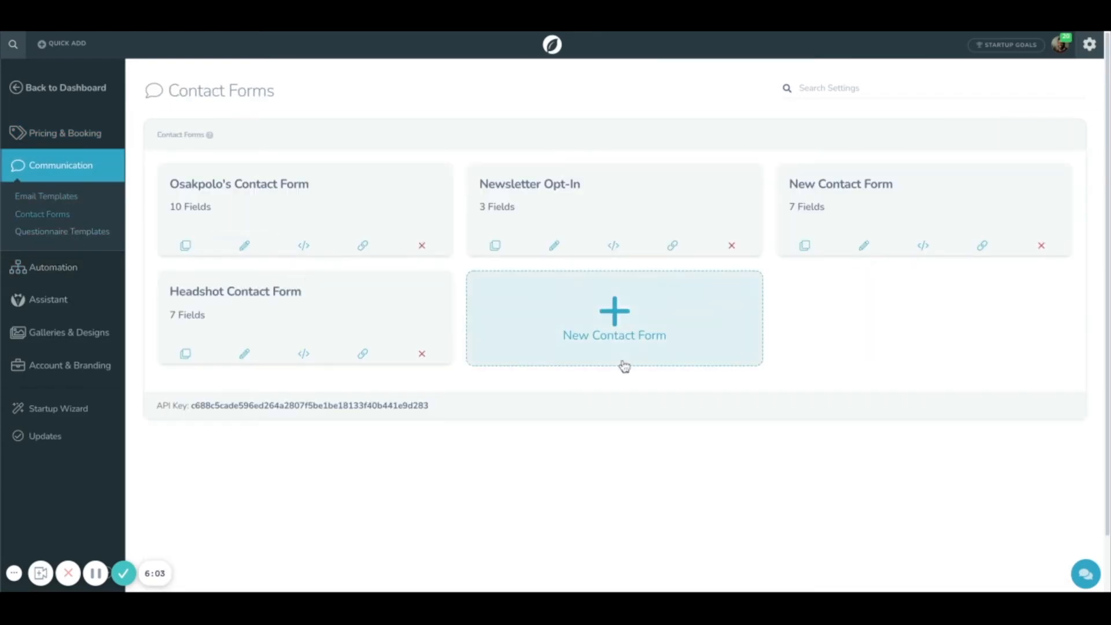
Create a new contact form and title it "Main Contact Form" followed by the photography business's name.
{"action": "left_click", "coordinate": [621, 330]}
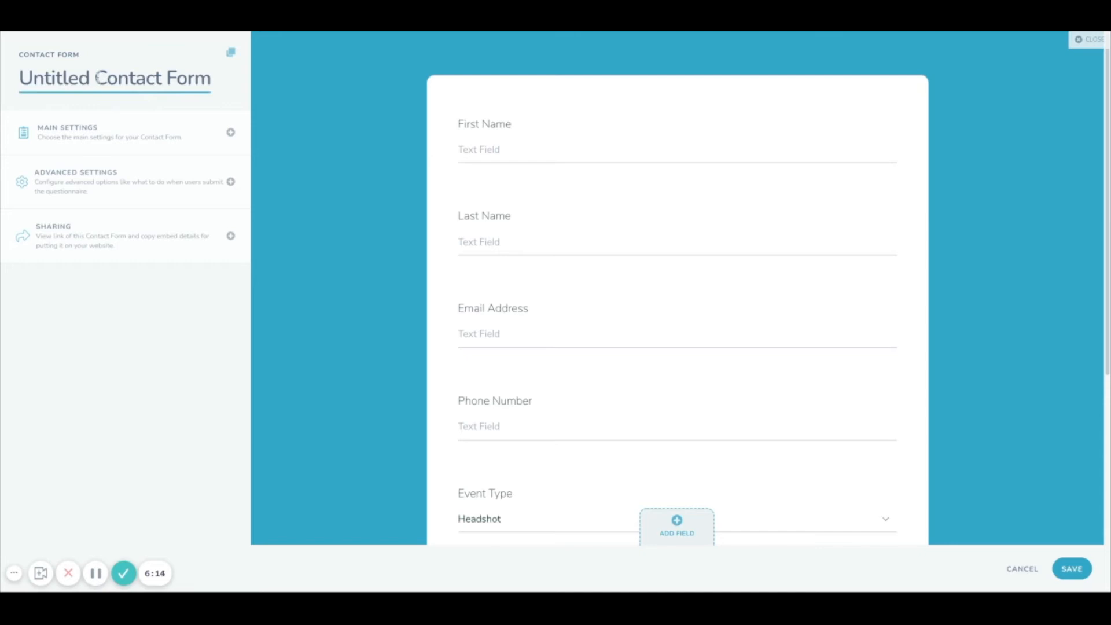
{"action": "triple_click", "coordinate": [98, 77]}
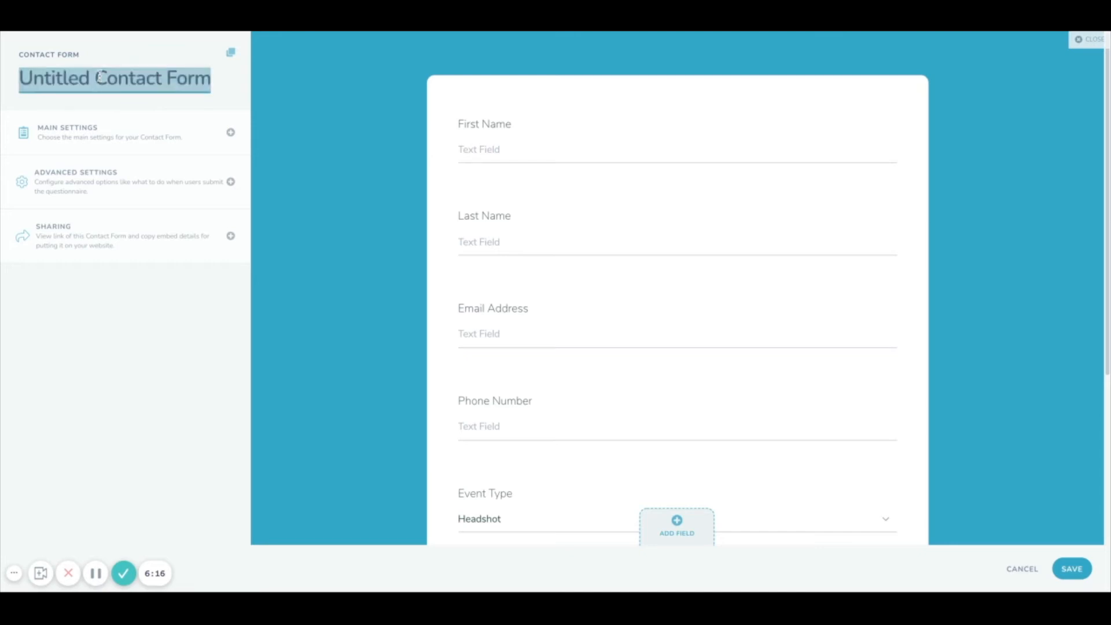
{"action": "type", "text": "Main Contact"}
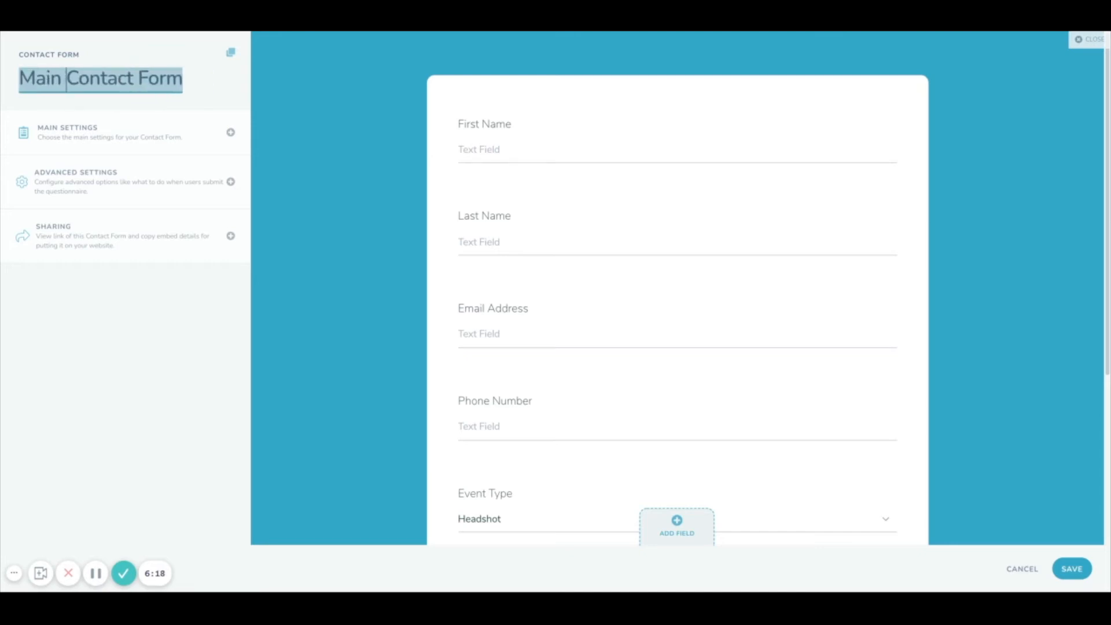
{"action": "type", "text": " Form Osa Igiede Photography"}
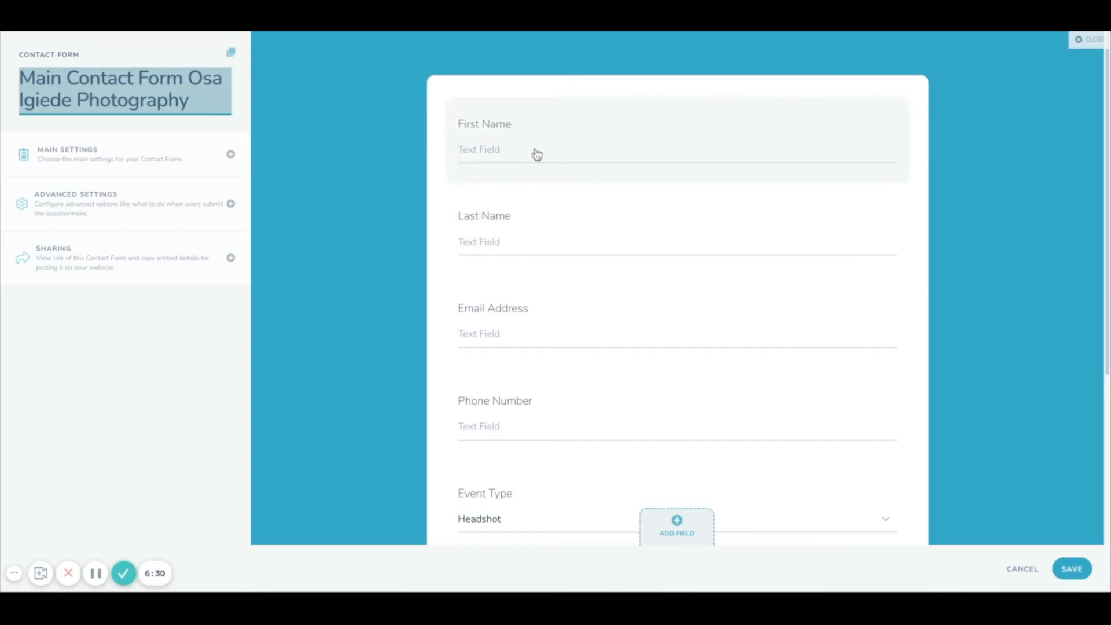
Review the contact form's default fields from First Name through How did you hear about us?
{"action": "scroll", "coordinate": [534, 152], "scroll_direction": "down", "scroll_amount": 1}
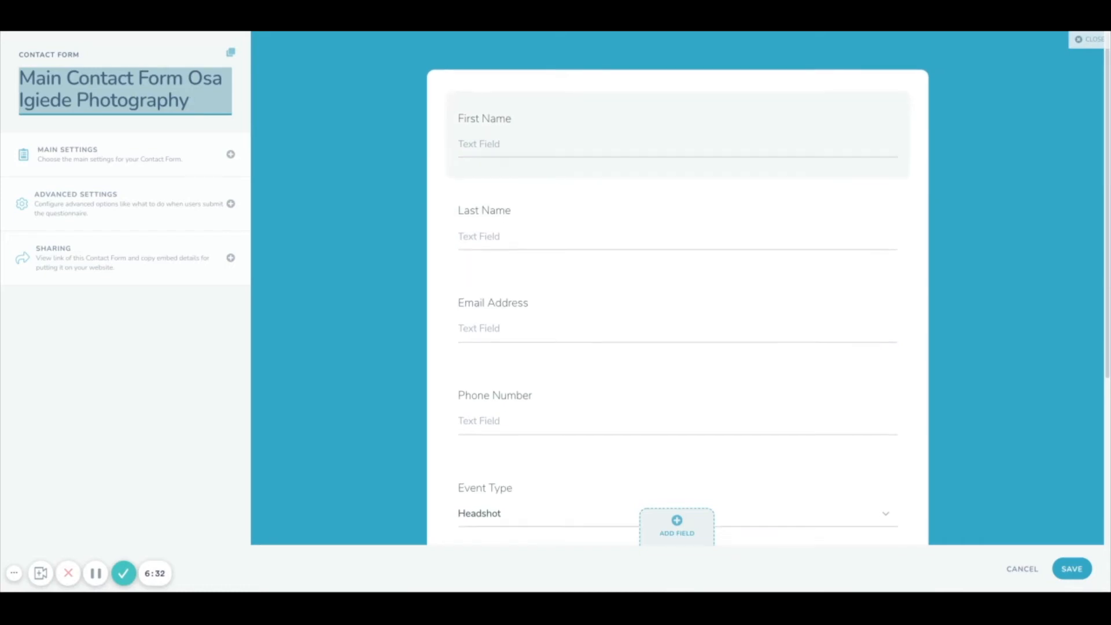
{"action": "scroll", "coordinate": [677, 167], "scroll_direction": "down", "scroll_amount": 2}
{"action": "scroll", "coordinate": [677, 168], "scroll_direction": "down", "scroll_amount": 2}
{"action": "scroll", "coordinate": [676, 168], "scroll_direction": "up", "scroll_amount": 1}
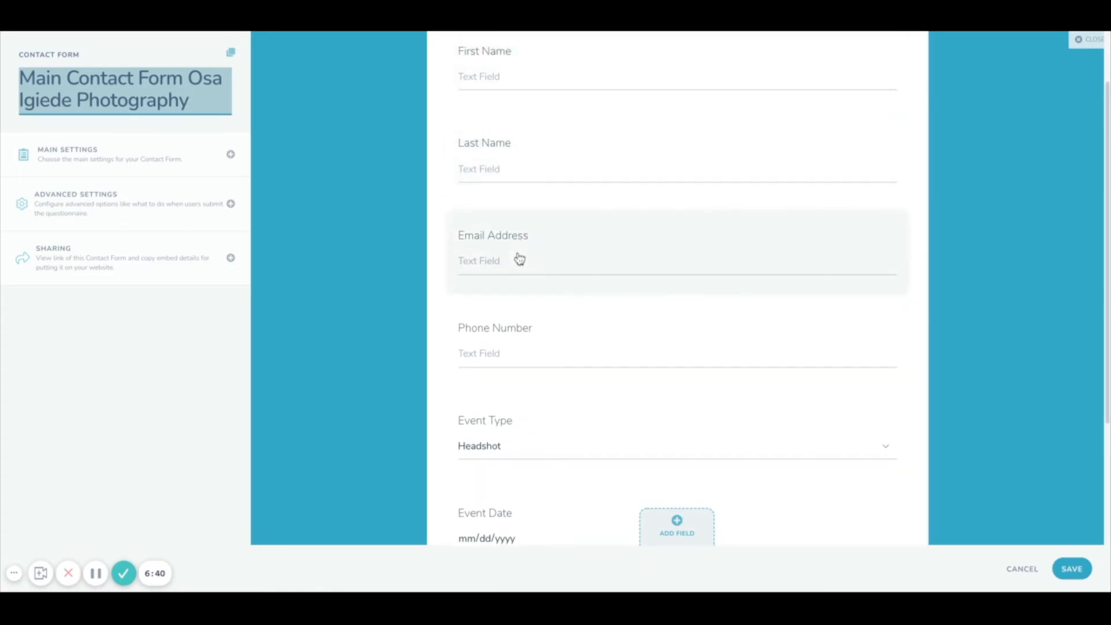
{"action": "scroll", "coordinate": [485, 346], "scroll_direction": "down", "scroll_amount": 2}
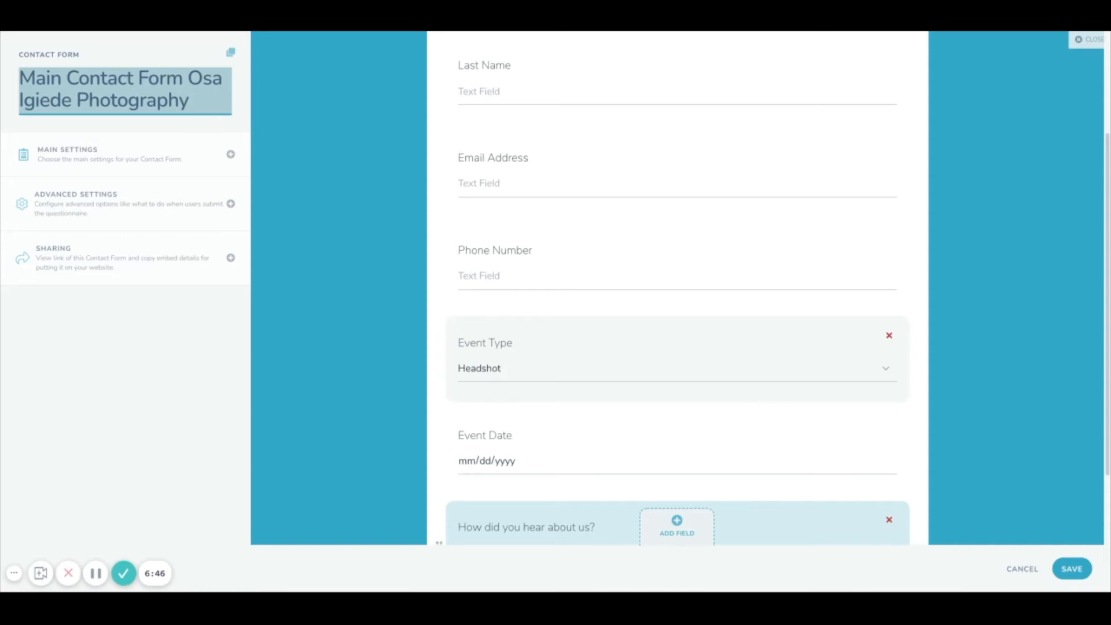
{"action": "scroll", "coordinate": [495, 368], "scroll_direction": "down", "scroll_amount": 1}
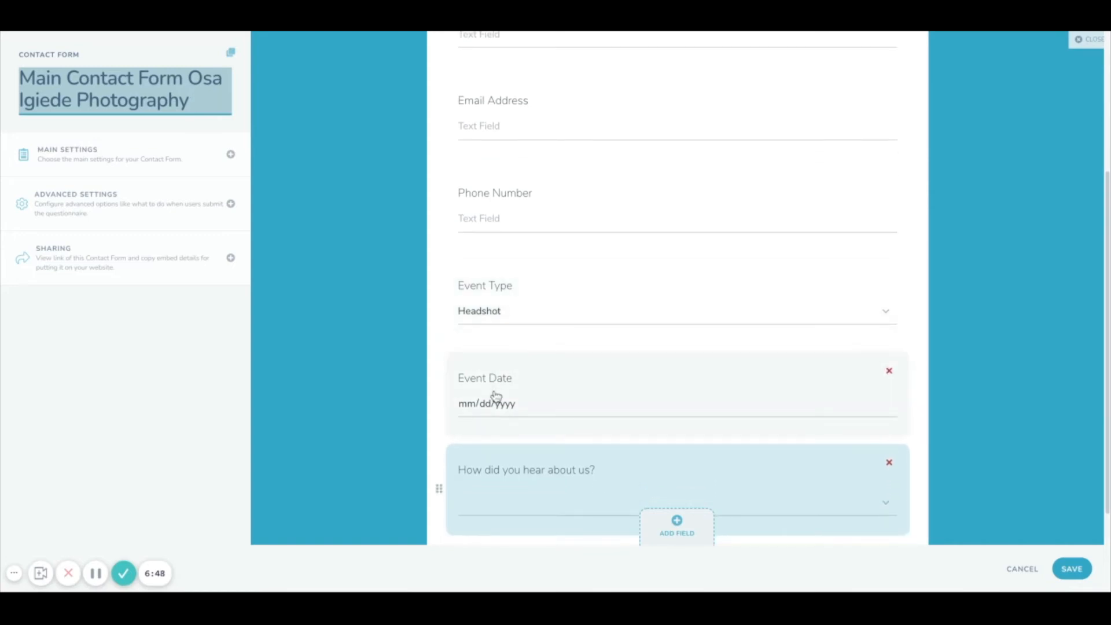
{"action": "scroll", "coordinate": [496, 396], "scroll_direction": "down", "scroll_amount": 2}
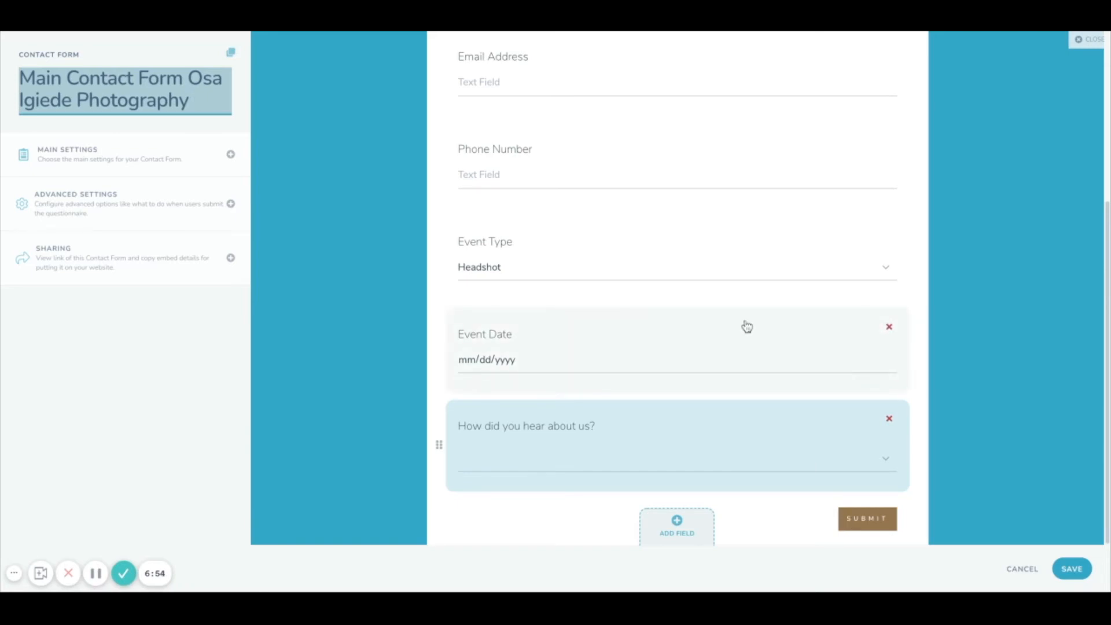
{"action": "scroll", "coordinate": [738, 316], "scroll_direction": "up", "scroll_amount": 5}
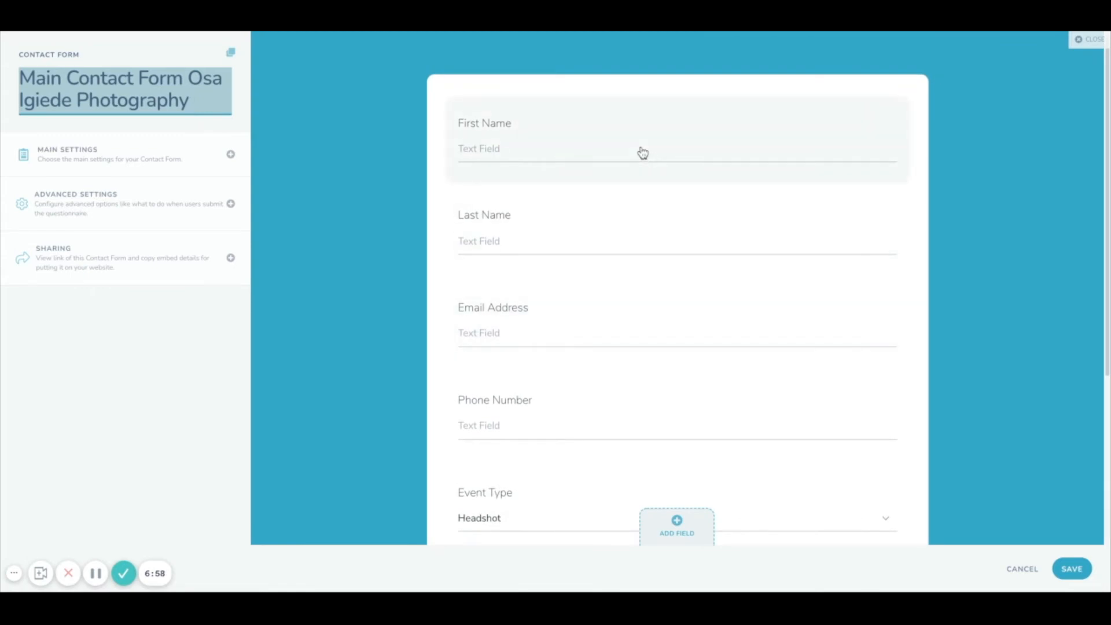
Set the First Name and Last Name fields to small width so they share one row.
{"action": "left_click", "coordinate": [642, 152]}
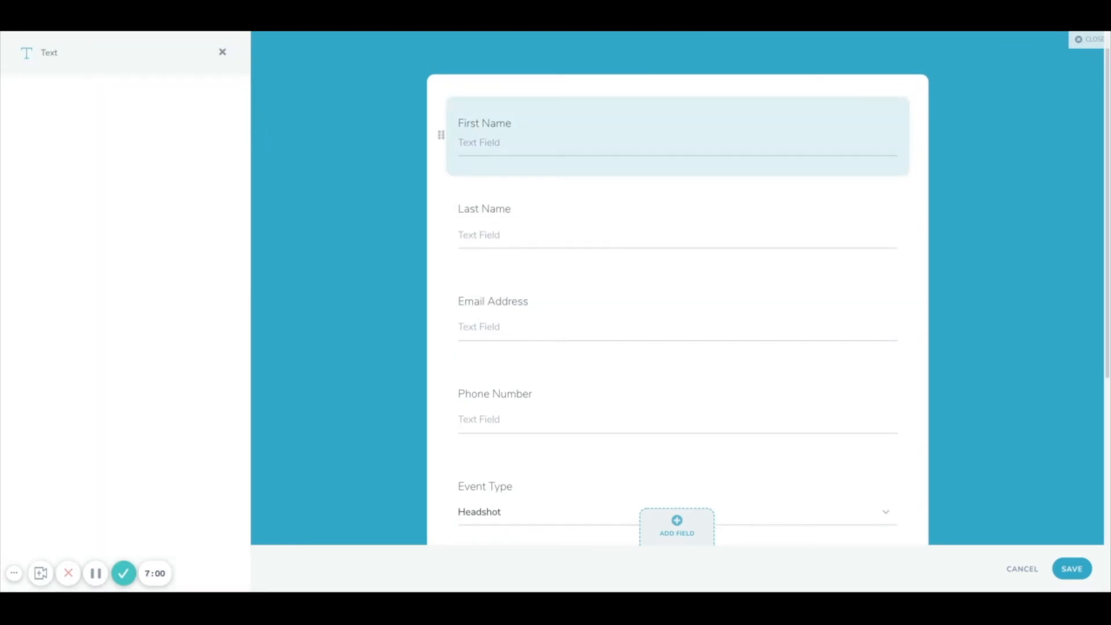
{"action": "scroll", "coordinate": [741, 235], "scroll_direction": "down", "scroll_amount": 5}
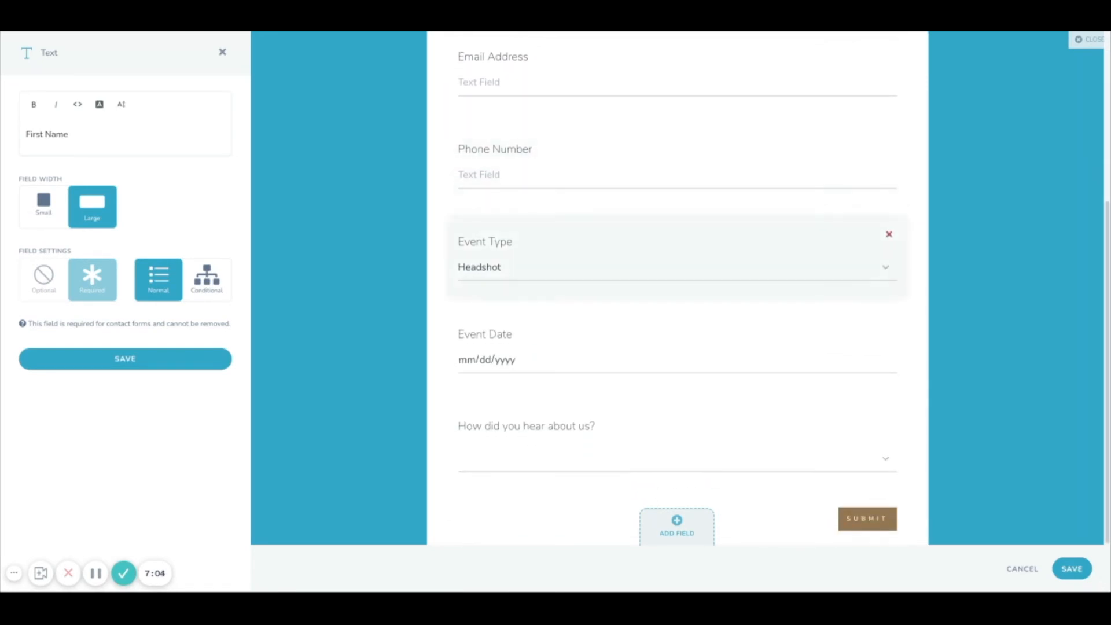
{"action": "scroll", "coordinate": [677, 272], "scroll_direction": "up", "scroll_amount": 5}
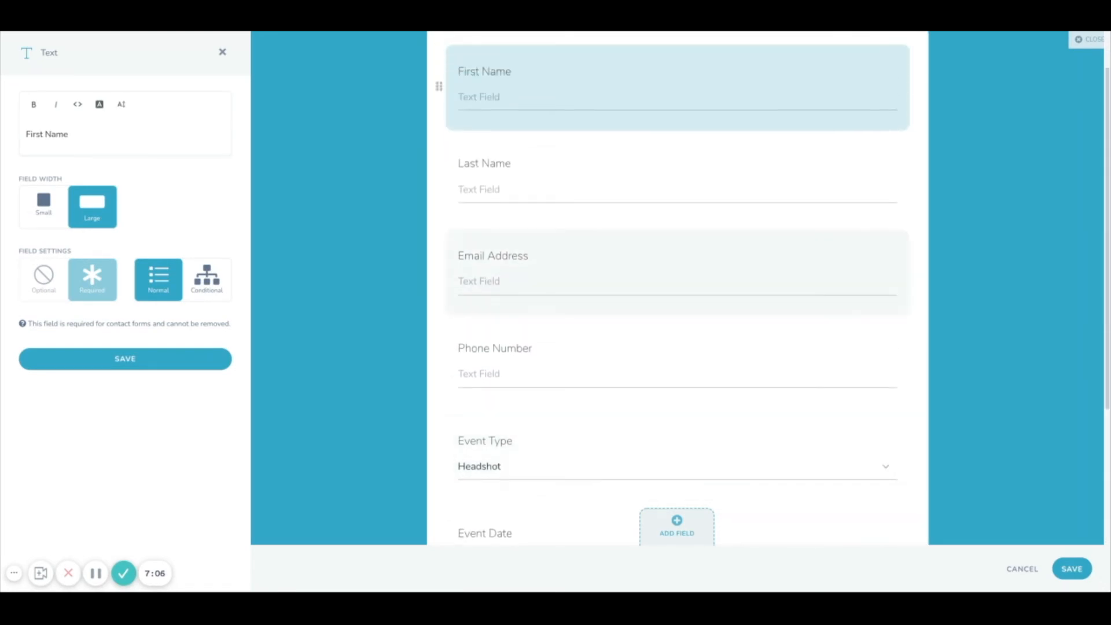
{"action": "scroll", "coordinate": [677, 272], "scroll_direction": "up", "scroll_amount": 1}
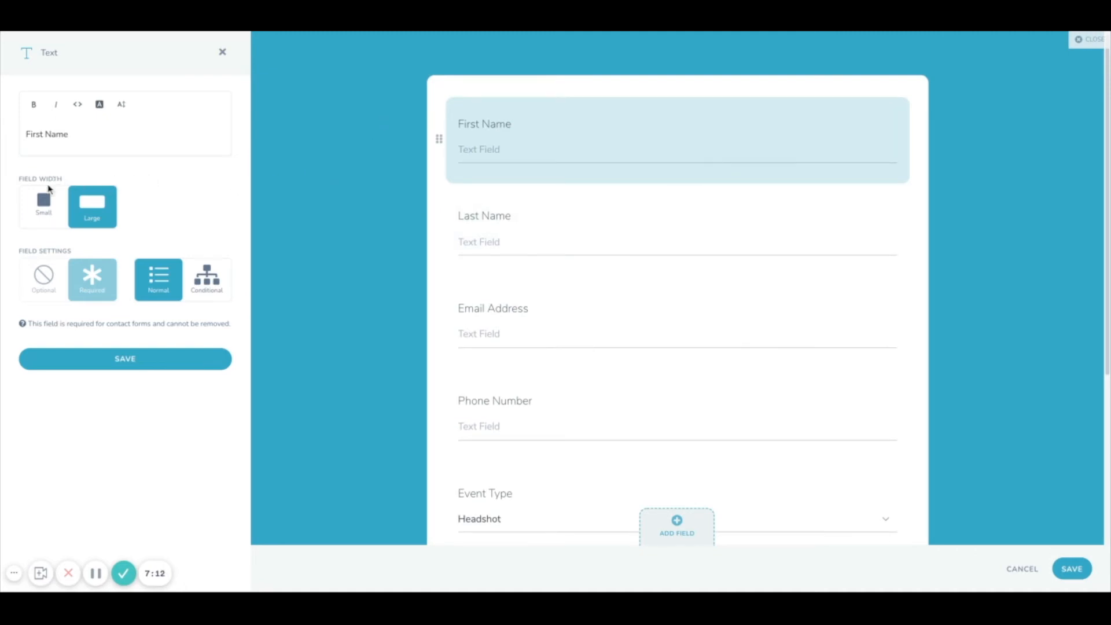
{"action": "left_click", "coordinate": [42, 205]}
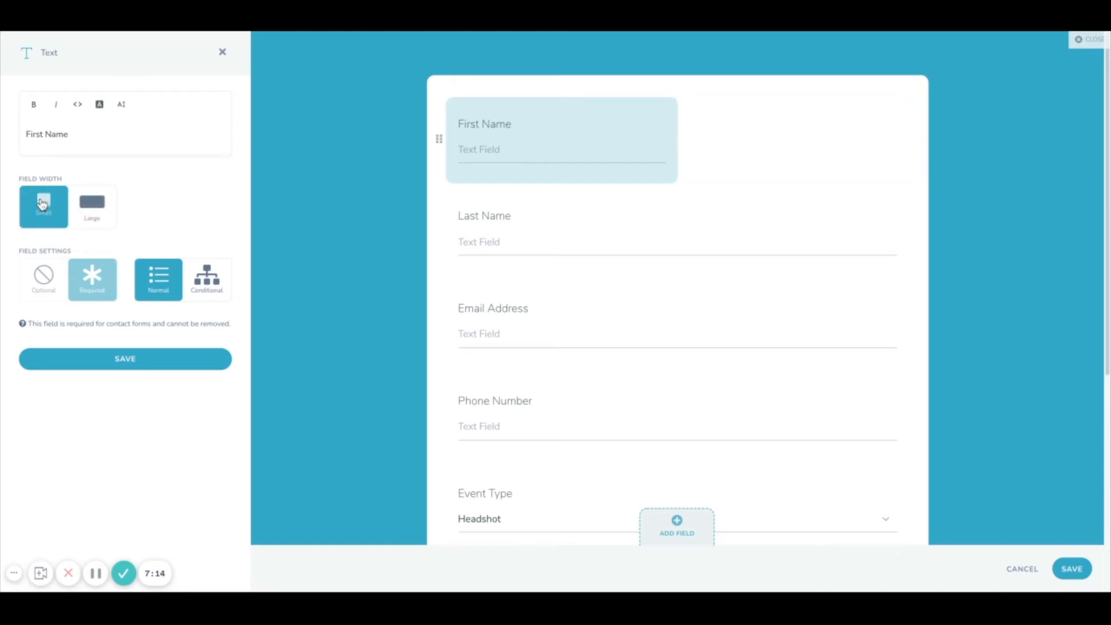
{"action": "left_click", "coordinate": [478, 234]}
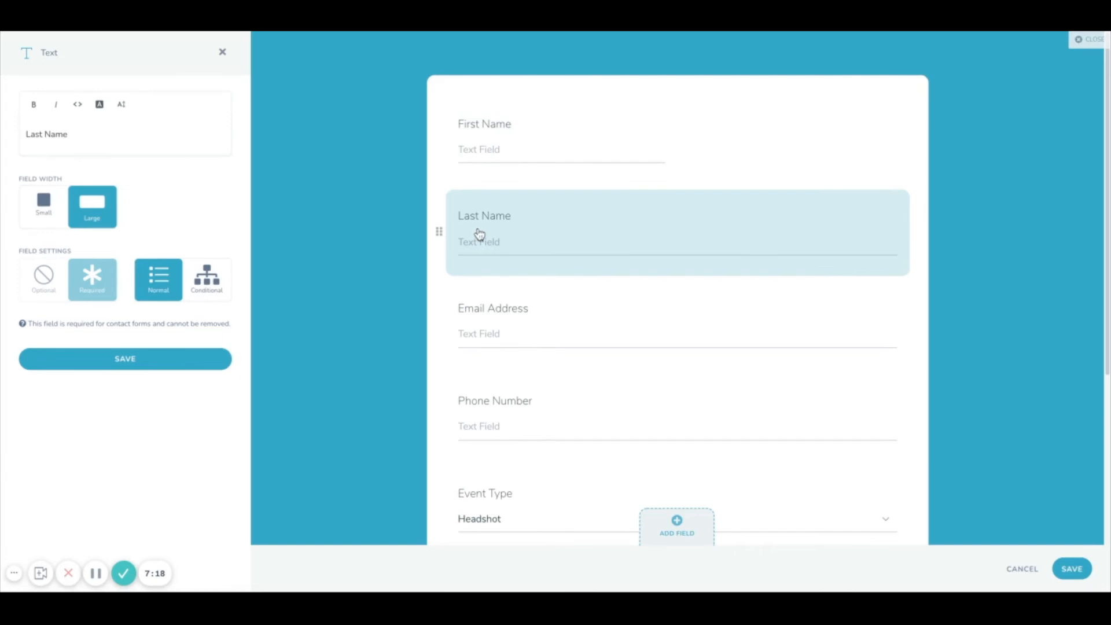
{"action": "left_click", "coordinate": [29, 207]}
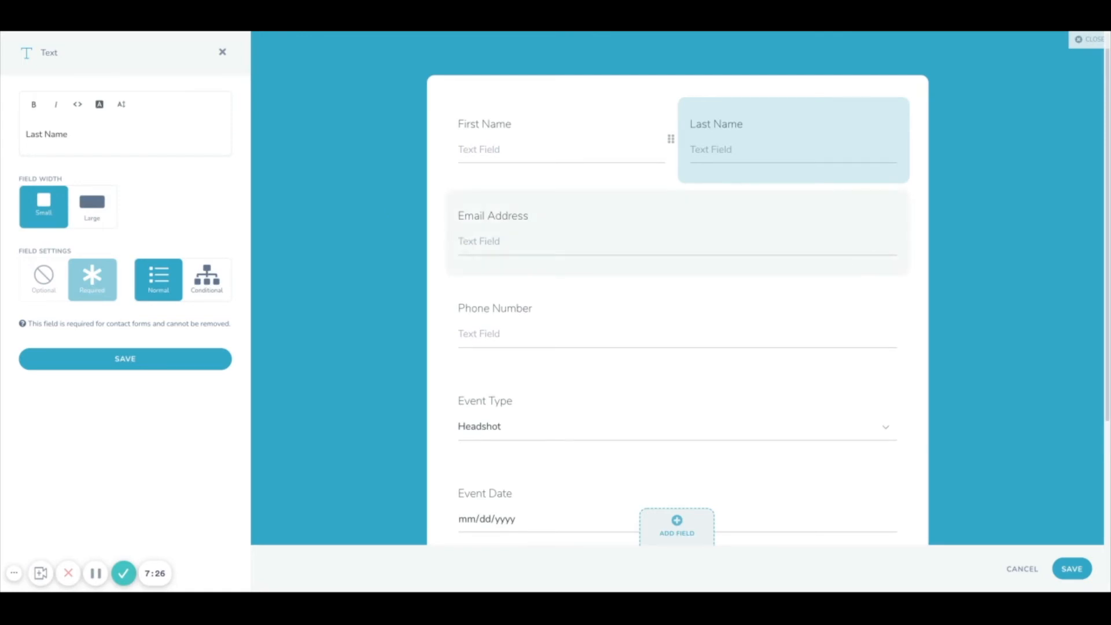
Set the Email Address and Phone Number fields to small width and make Phone Number required.
{"action": "left_click", "coordinate": [556, 233]}
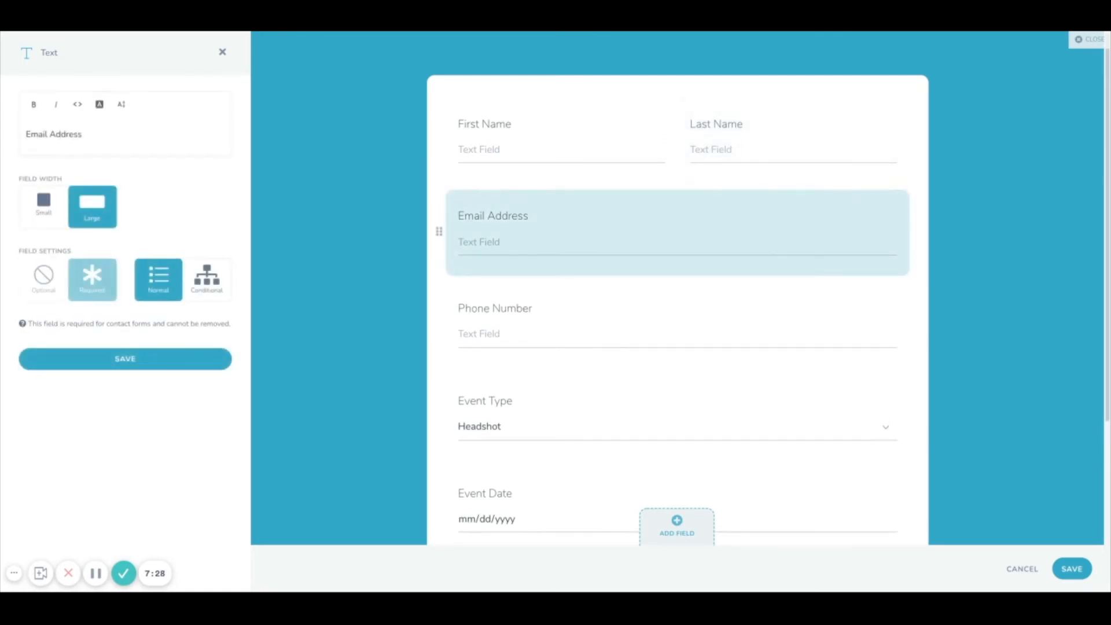
{"action": "left_click", "coordinate": [49, 208]}
{"action": "left_click", "coordinate": [490, 325]}
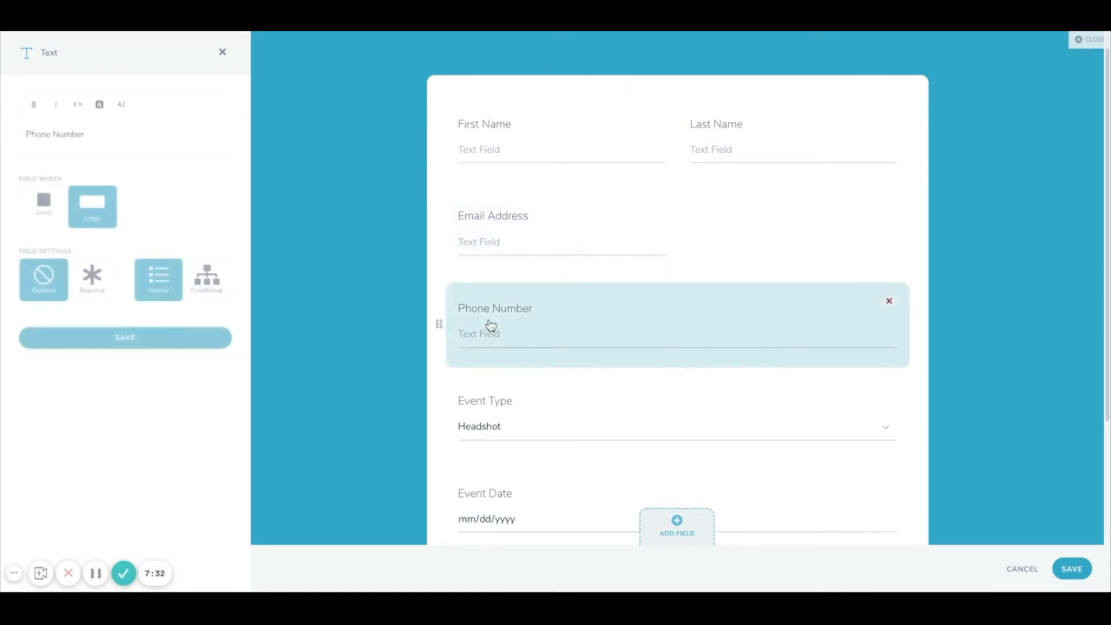
{"action": "left_click", "coordinate": [51, 206]}
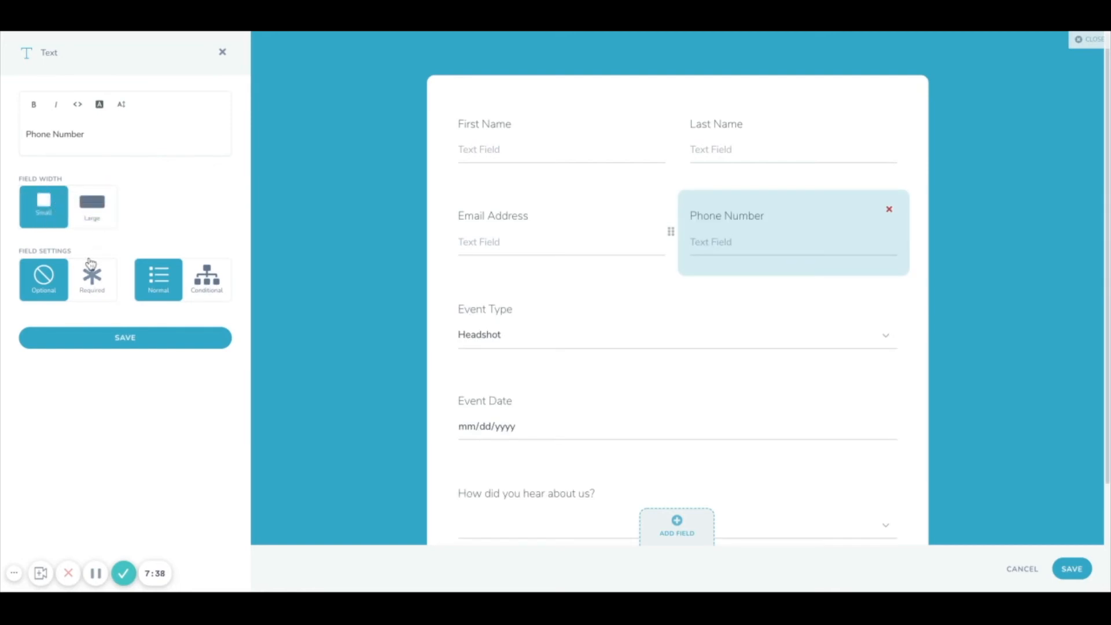
{"action": "left_click", "coordinate": [92, 275]}
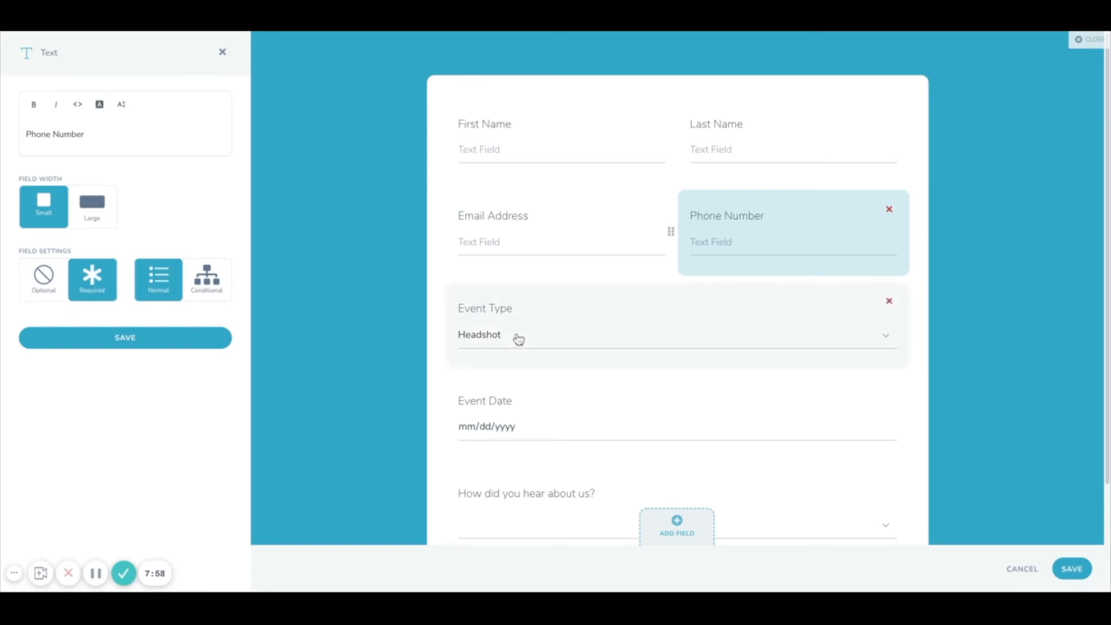
Make the Event Type and Event Date fields required and set both to small width.
{"action": "left_click", "coordinate": [677, 325]}
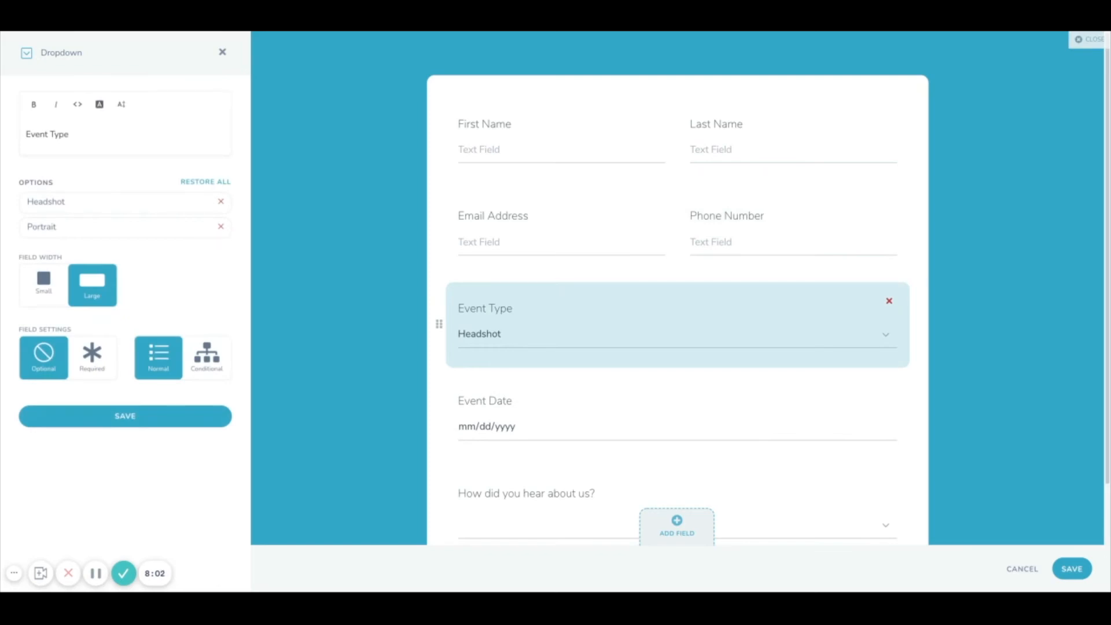
{"action": "left_click", "coordinate": [91, 355]}
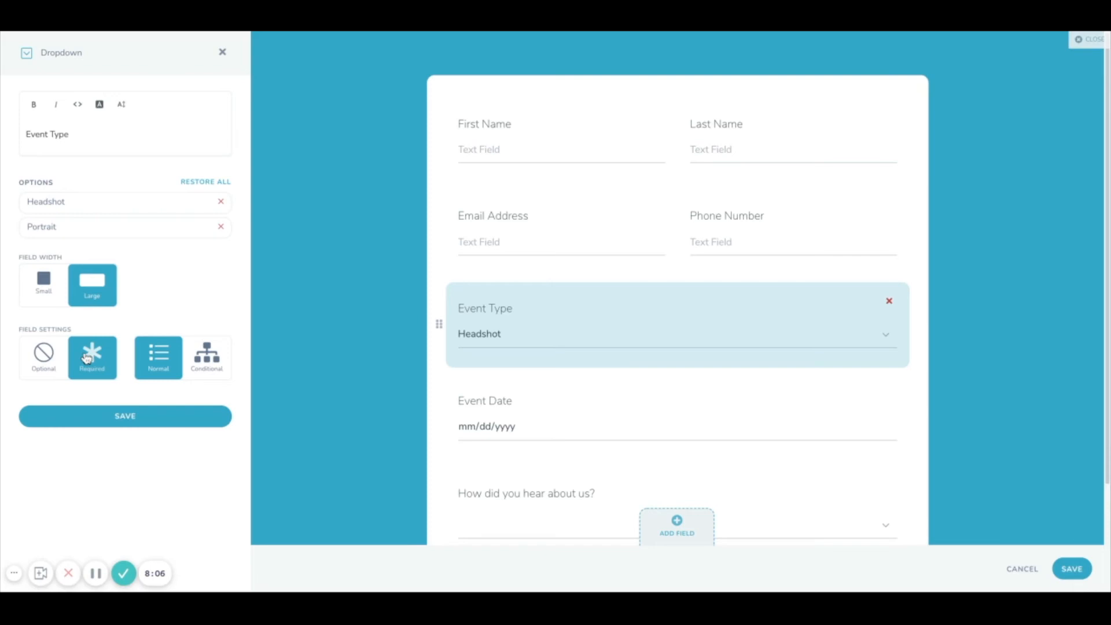
{"action": "left_click", "coordinate": [47, 299]}
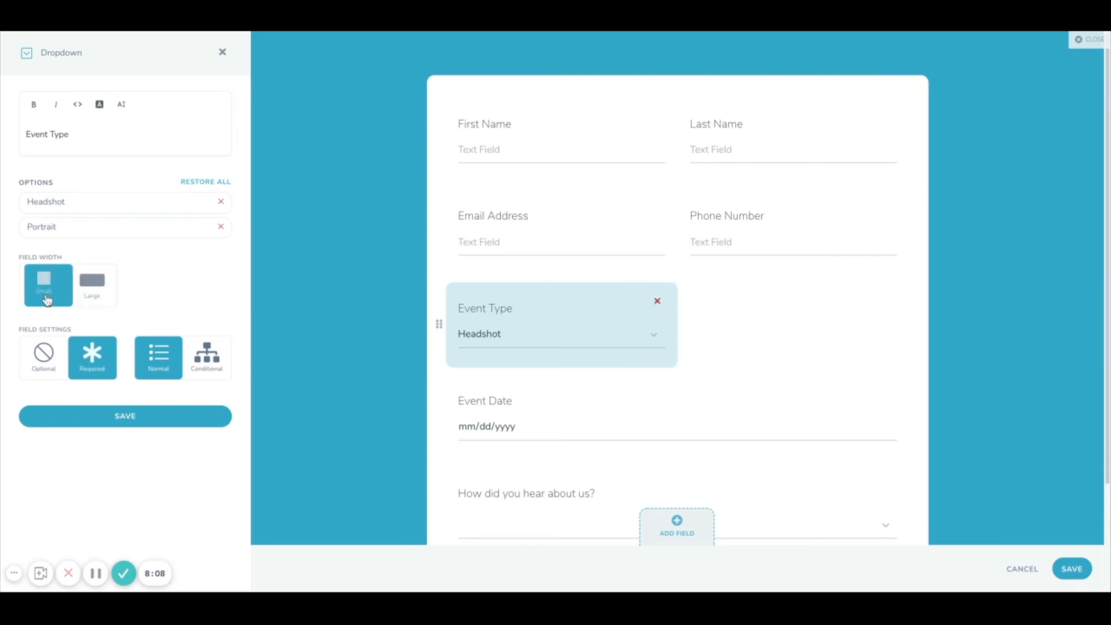
{"action": "left_click", "coordinate": [473, 399]}
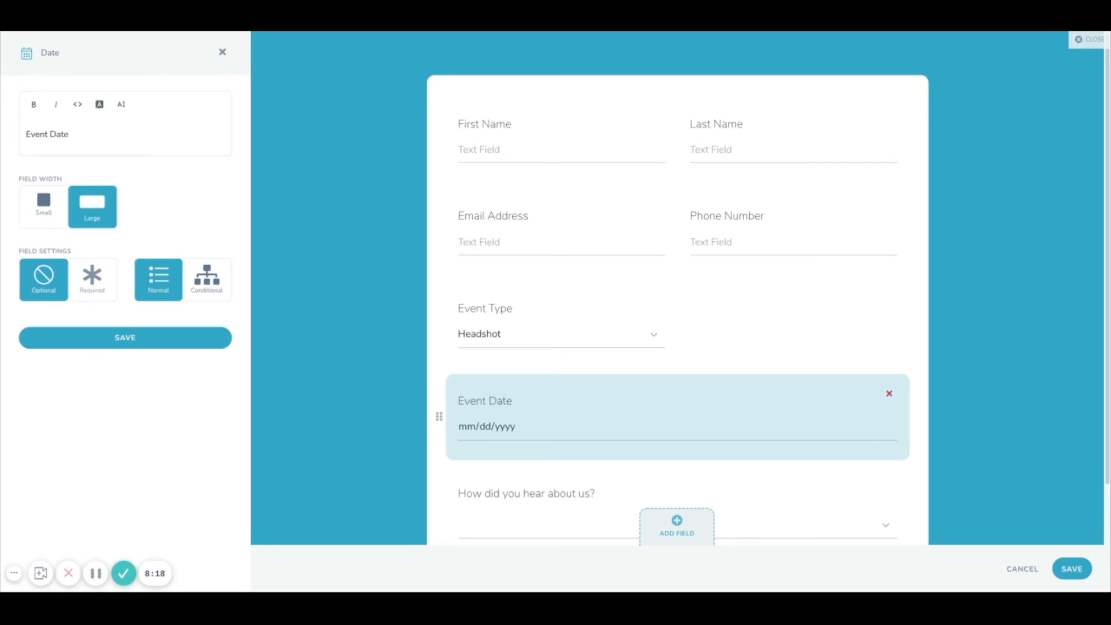
{"action": "left_click", "coordinate": [92, 277]}
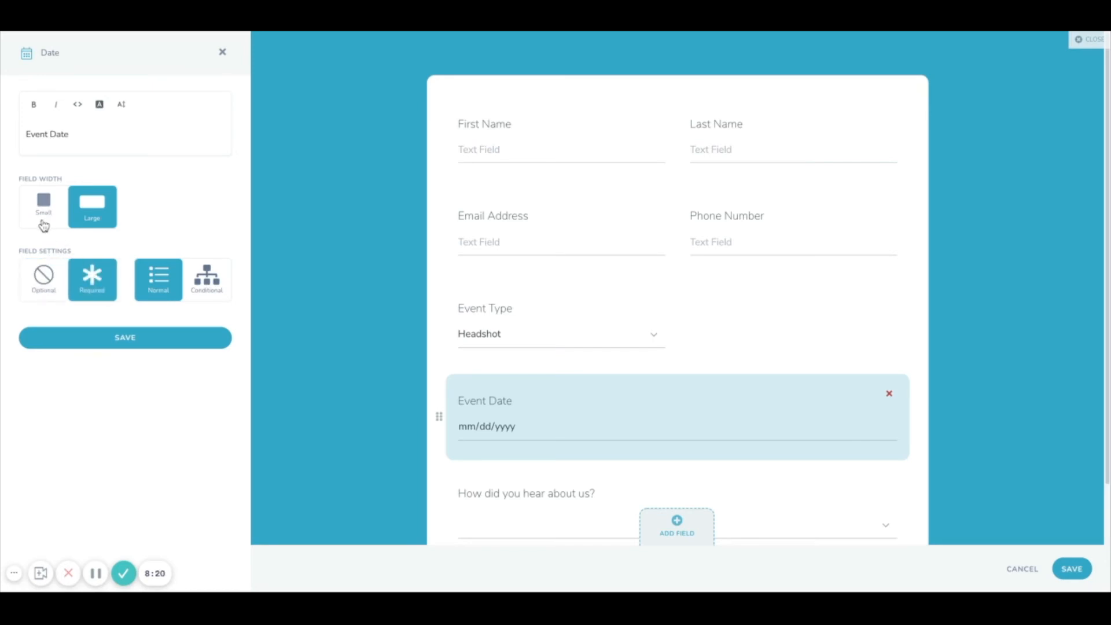
{"action": "left_click", "coordinate": [44, 223]}
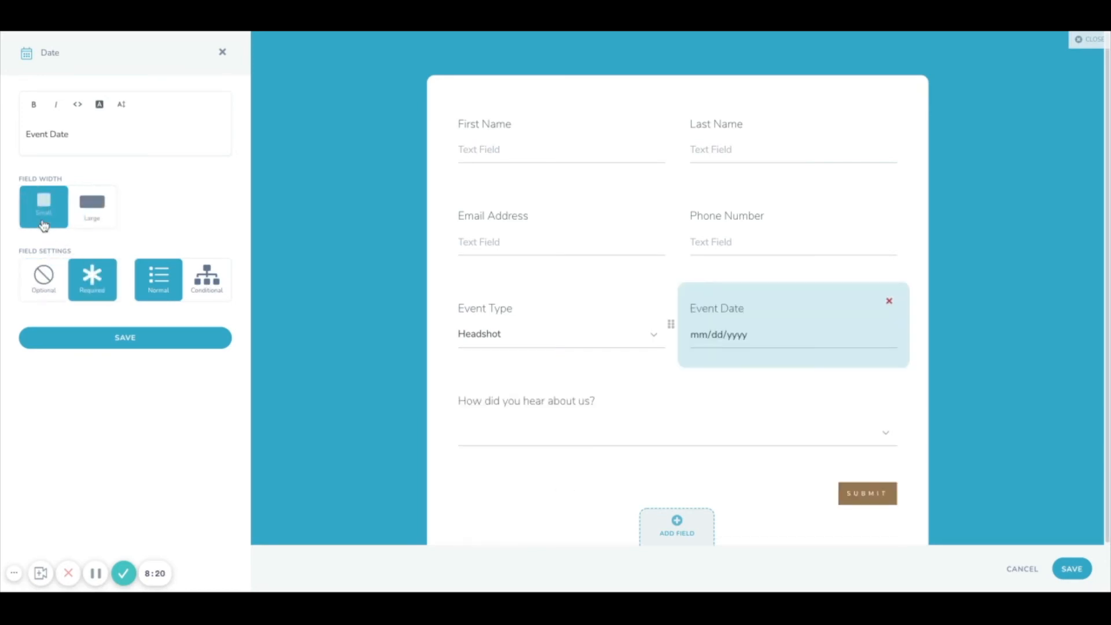
Copy the "How did you hear about us?" question text and add a new dropdown field to the form.
{"action": "left_click", "coordinate": [510, 416]}
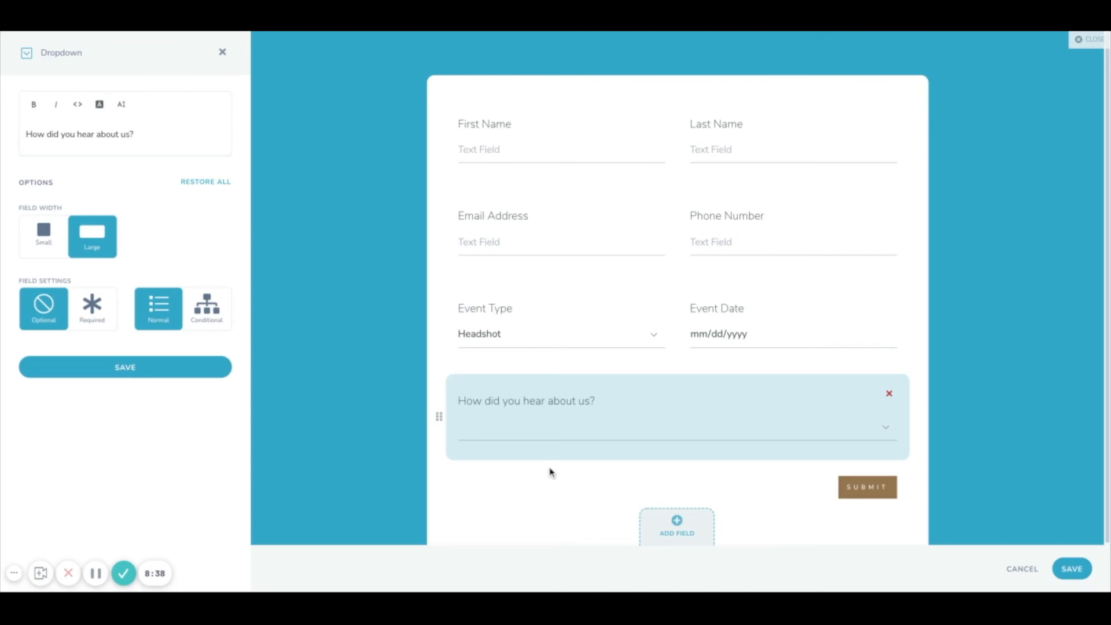
{"action": "left_click", "coordinate": [95, 133]}
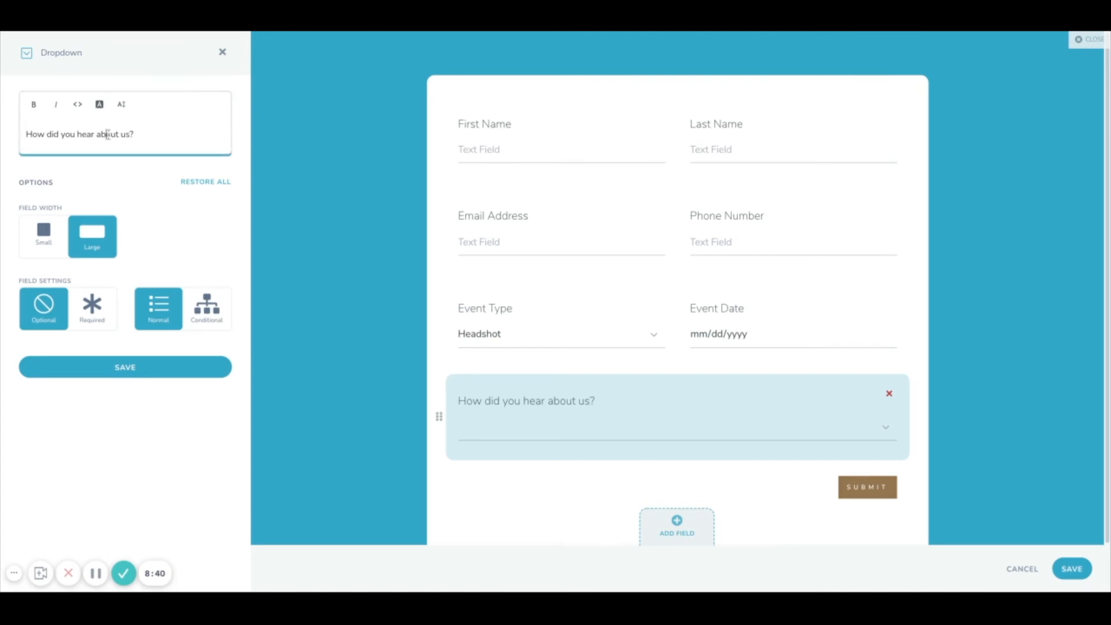
{"action": "triple_click", "coordinate": [108, 134]}
{"action": "key", "text": "ctrl+c"}
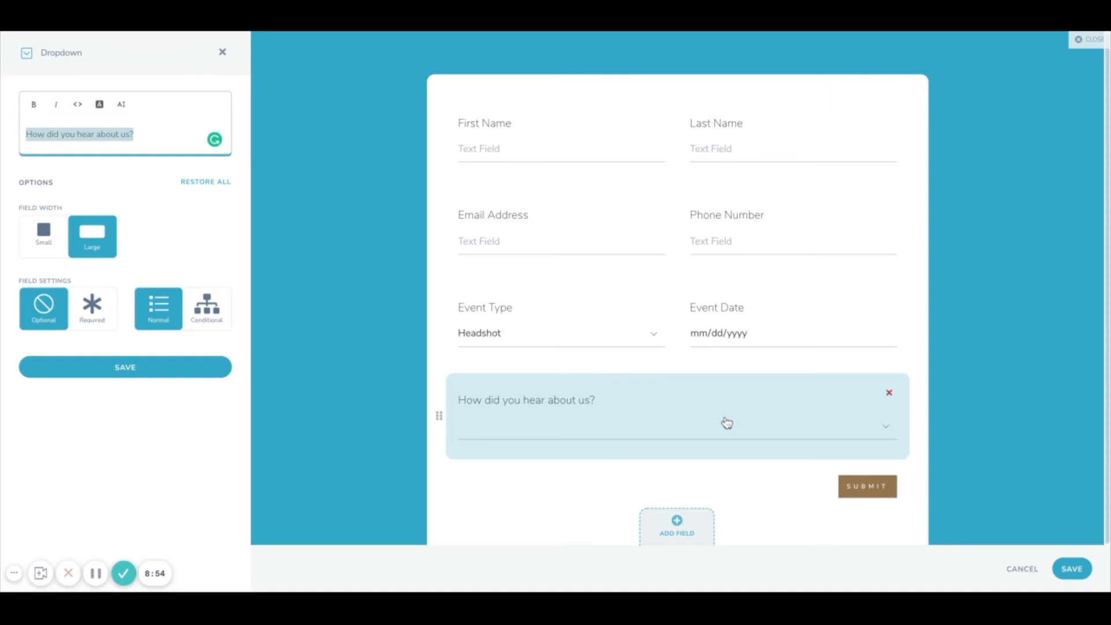
{"action": "left_click", "coordinate": [678, 524]}
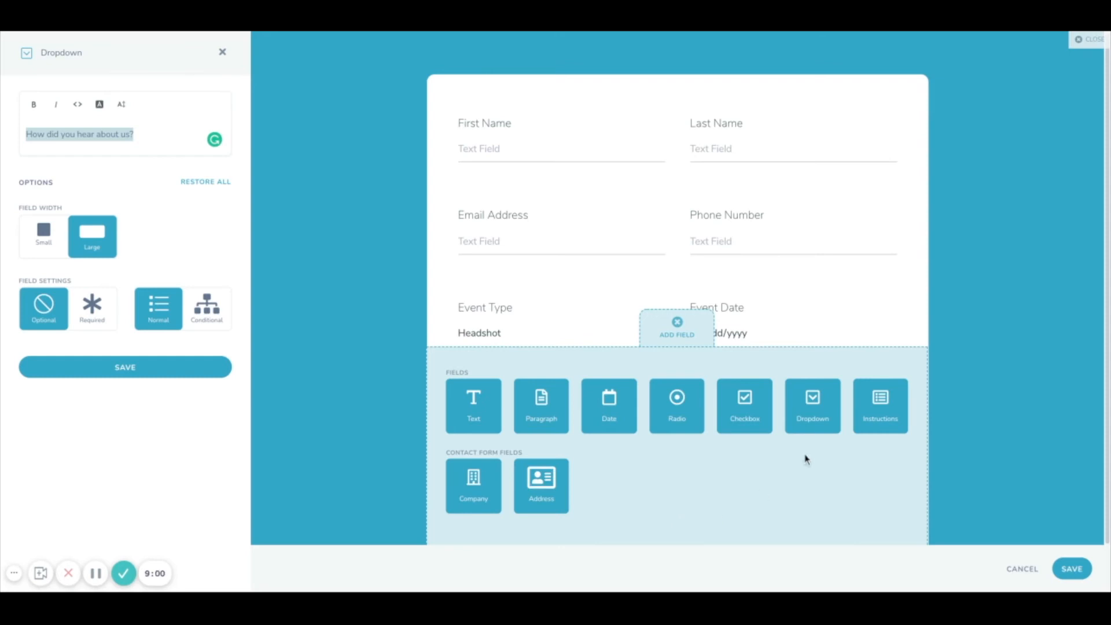
{"action": "left_click", "coordinate": [819, 431]}
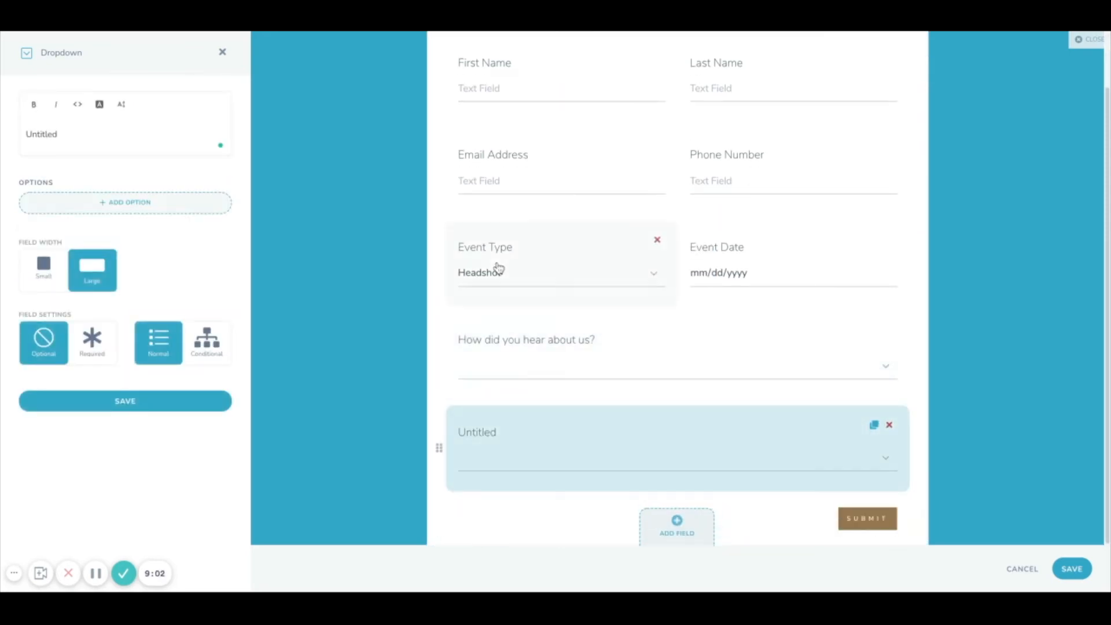
Delete the original "How did you hear about us?" field and give the new dropdown that same copied title.
{"action": "mouse_move", "coordinate": [884, 349]}
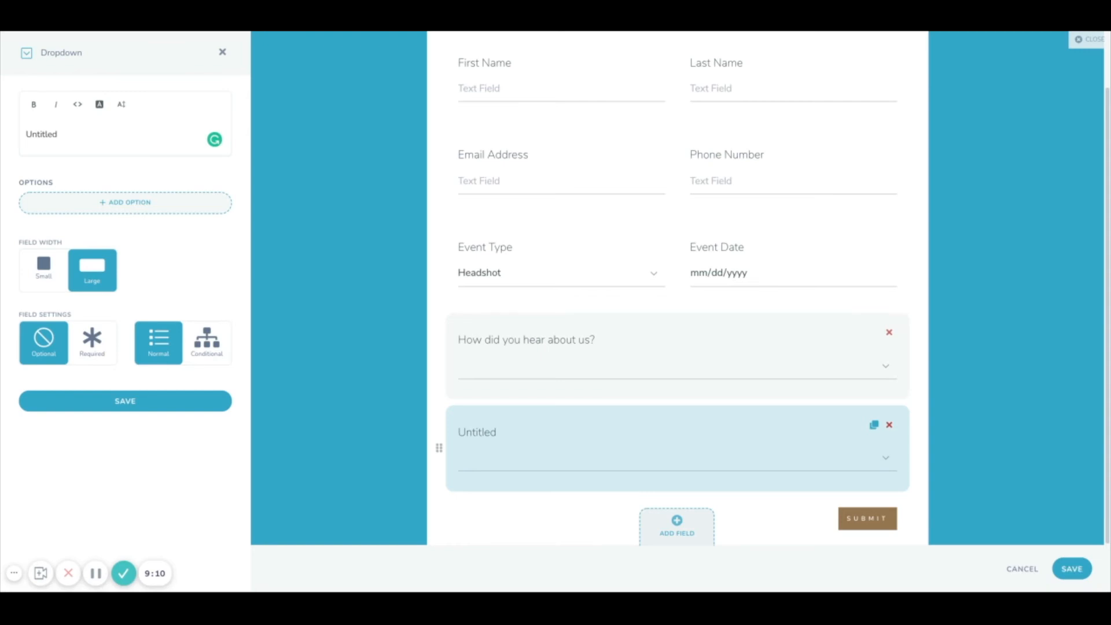
{"action": "left_click", "coordinate": [888, 332]}
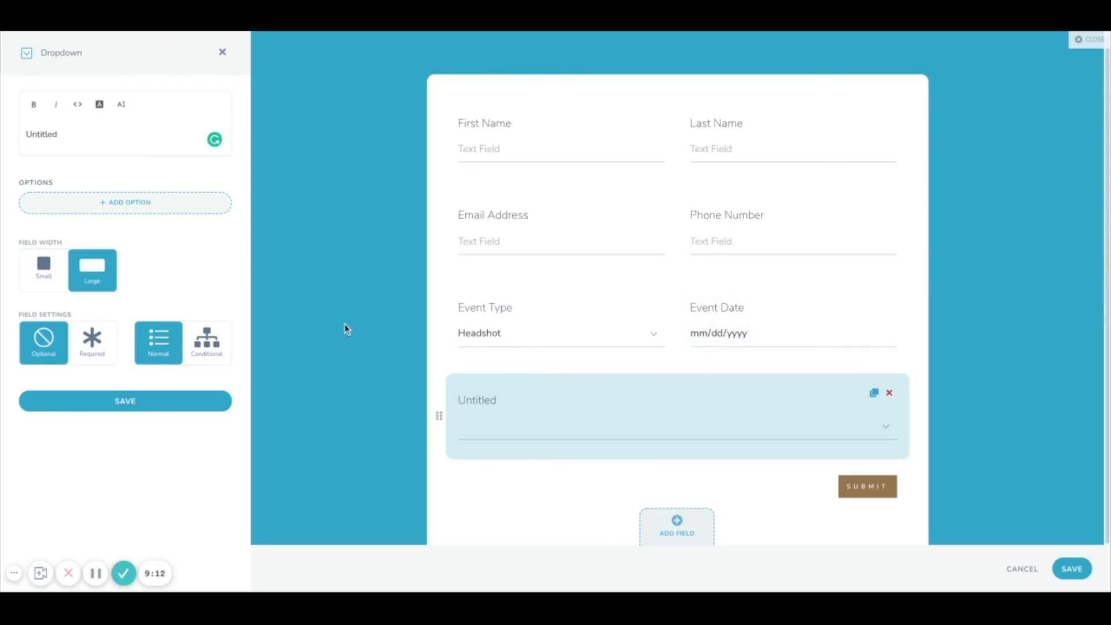
{"action": "left_click", "coordinate": [128, 120]}
{"action": "double_click", "coordinate": [119, 125]}
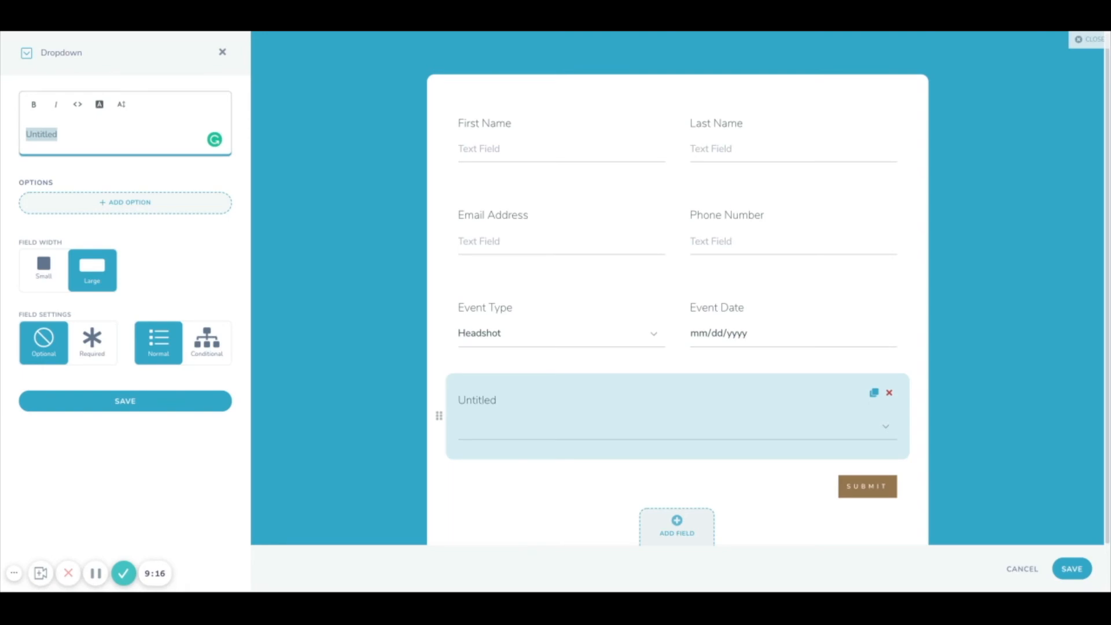
{"action": "key", "text": "ctrl+v"}
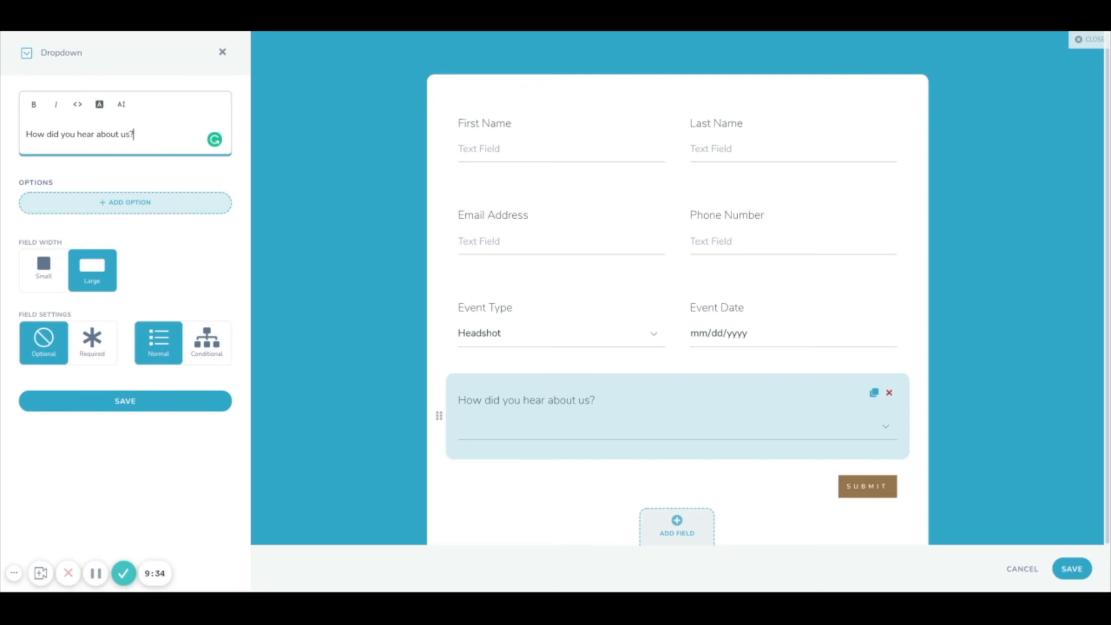
Add the options Facebook, Instagram and Google Search to the "How did you hear about us?" dropdown.
{"action": "left_click", "coordinate": [125, 202]}
{"action": "key", "text": "ctrl+a"}
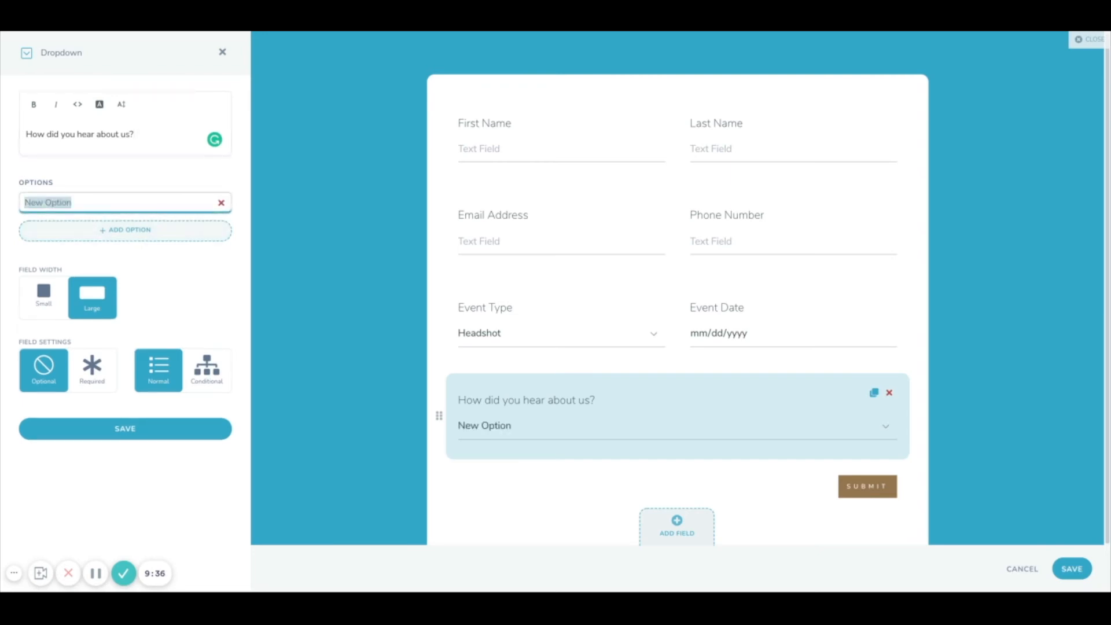
{"action": "type", "text": "Face"}
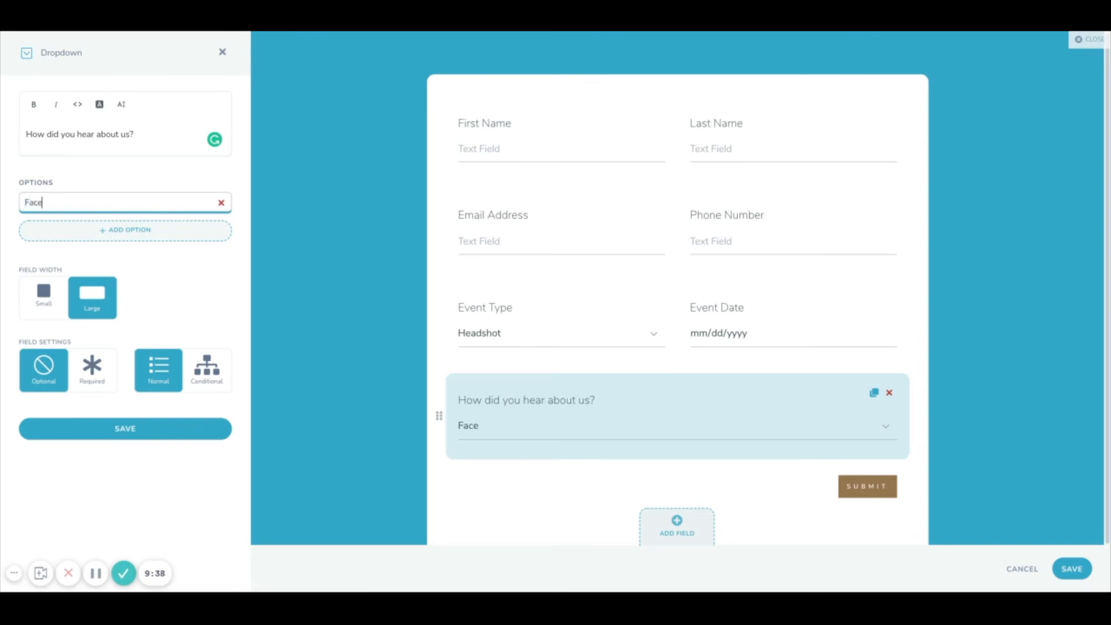
{"action": "type", "text": "book"}
{"action": "left_click", "coordinate": [116, 230]}
{"action": "key", "text": "ctrl+a"}
{"action": "type", "text": "Instagram"}
{"action": "left_click", "coordinate": [110, 257]}
{"action": "key", "text": "ctrl+shift+Left"}
{"action": "key", "text": "ctrl+shift+Left"}
{"action": "type", "text": "Goo"}
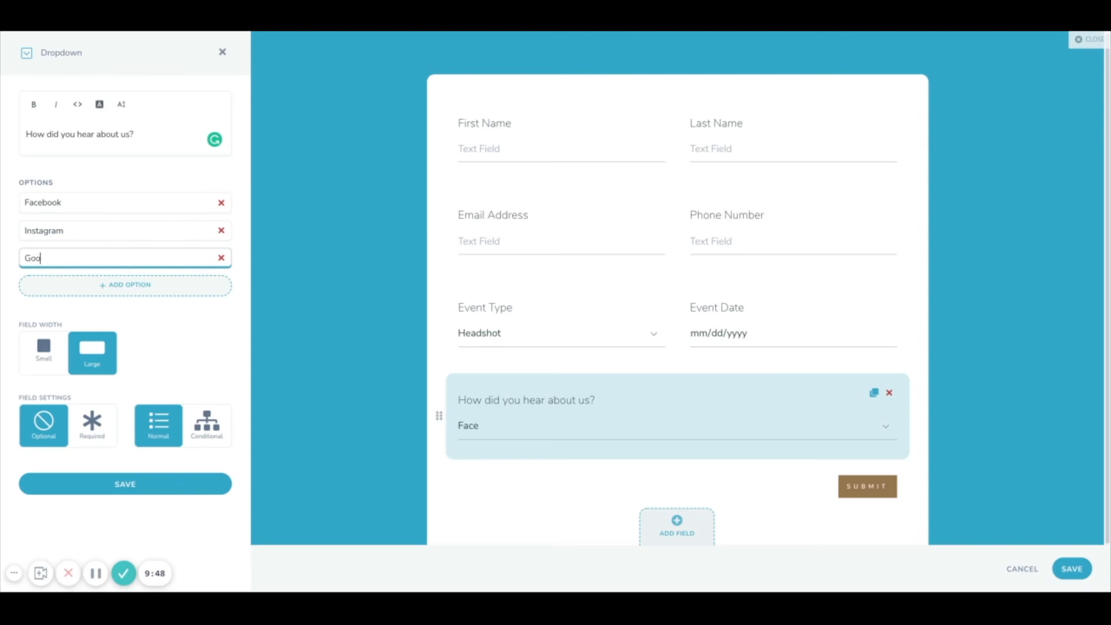
{"action": "type", "text": "gle Search"}
Add a "Client Referral" option to the dropdown, make the field required and save its settings.
{"action": "left_click", "coordinate": [114, 284]}
{"action": "key", "text": "ctrl+shift+Left"}
{"action": "key", "text": "ctrl+shift+Left"}
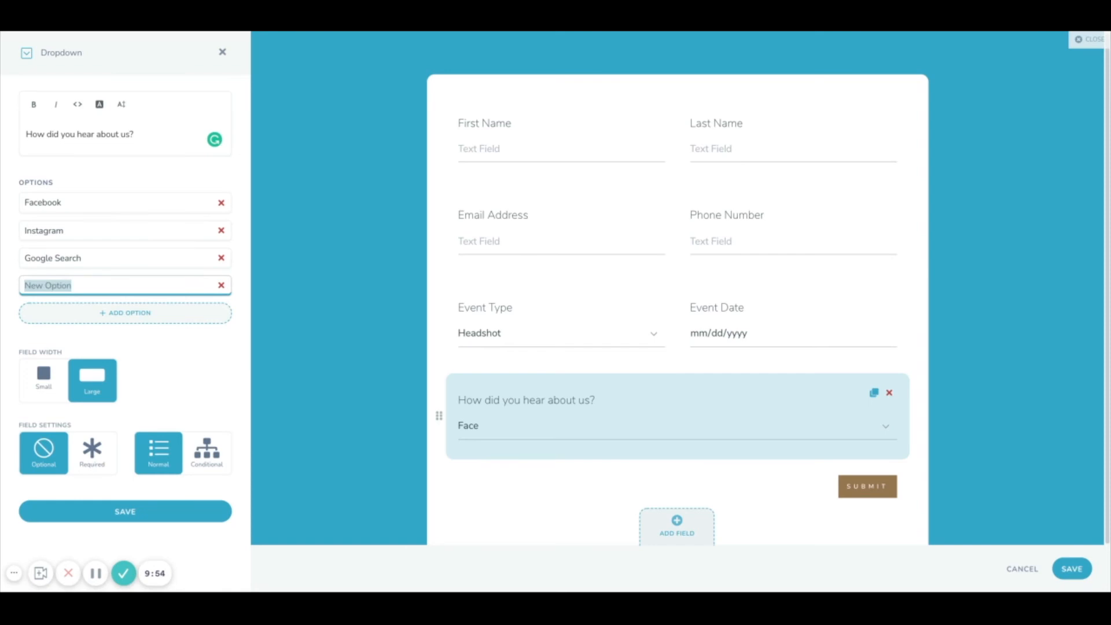
{"action": "type", "text": "Client Reffe"}
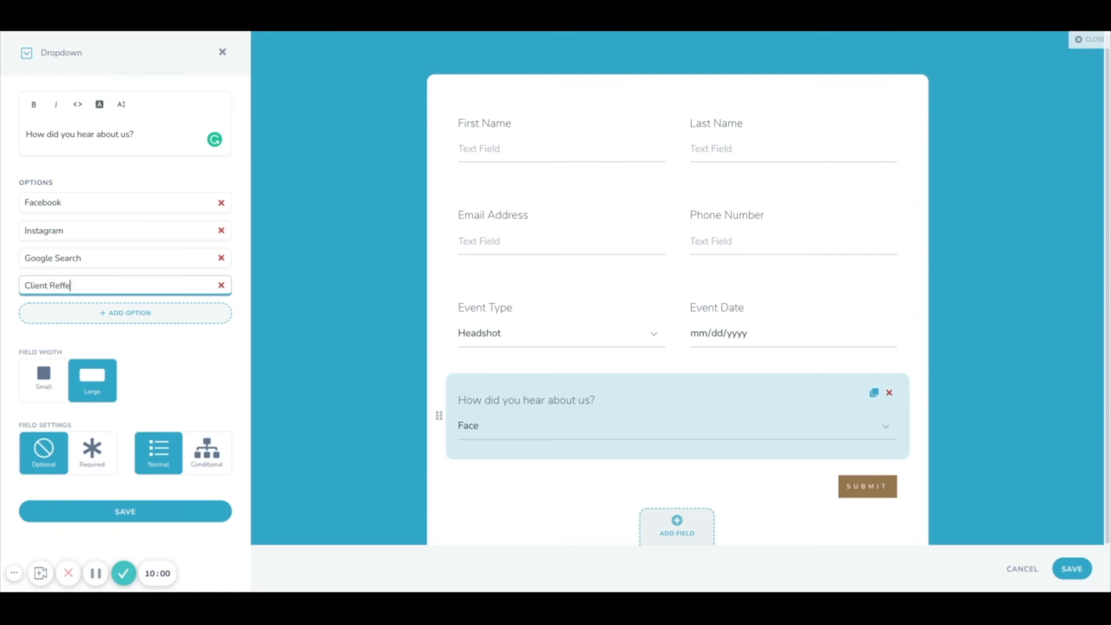
{"action": "type", "text": "ral"}
{"action": "double_click", "coordinate": [66, 284]}
{"action": "type", "text": "Referral"}
{"action": "left_click", "coordinate": [92, 452]}
{"action": "left_click", "coordinate": [126, 512]}
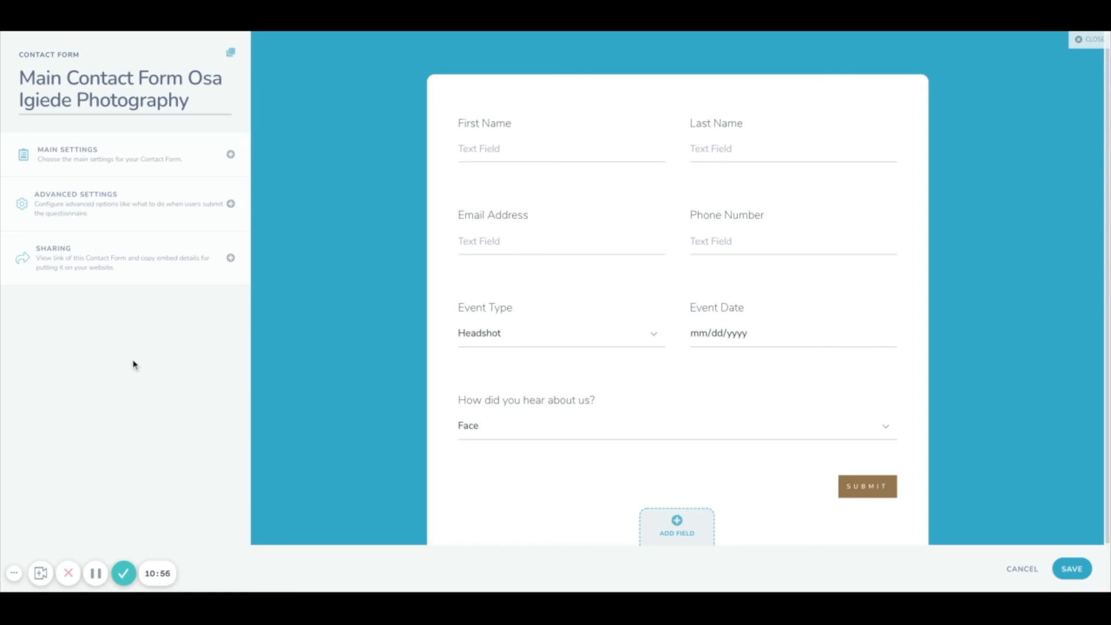
In the form's advanced settings, add the line "I look forward to following up with your soon." below the submission message's thank-you sentence.
{"action": "left_click", "coordinate": [142, 204]}
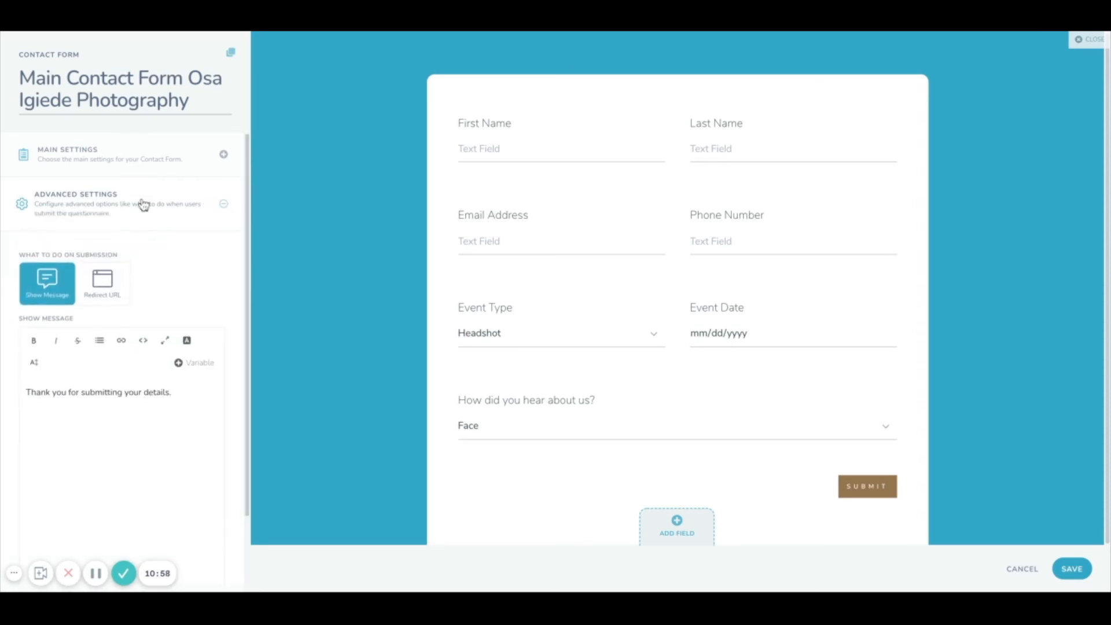
{"action": "scroll", "coordinate": [188, 279], "scroll_direction": "down", "scroll_amount": 2}
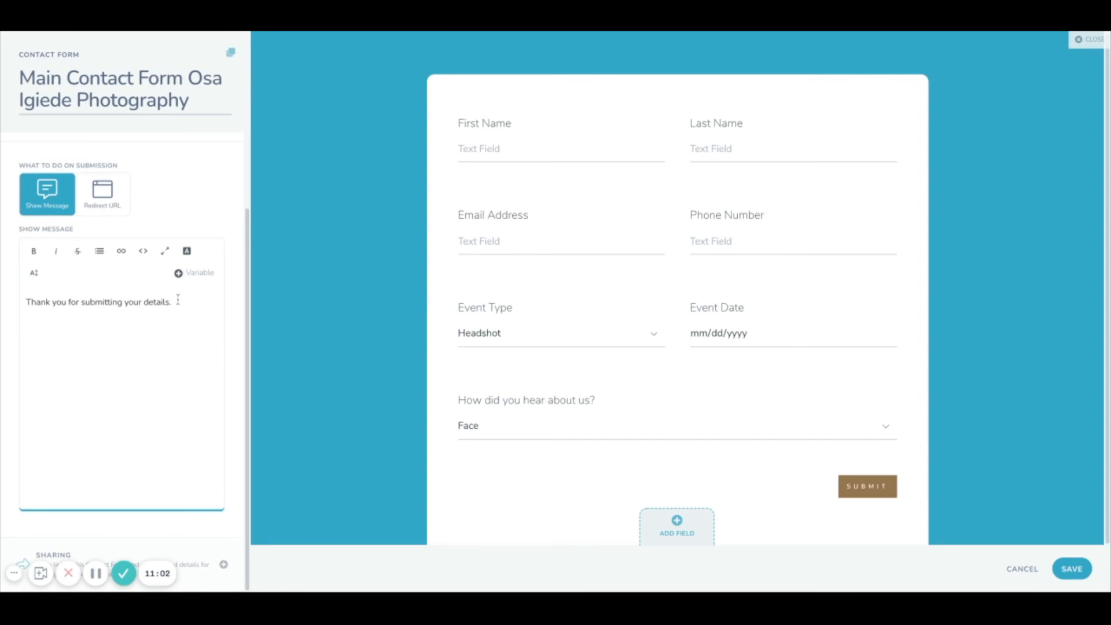
{"action": "left_click", "coordinate": [178, 301]}
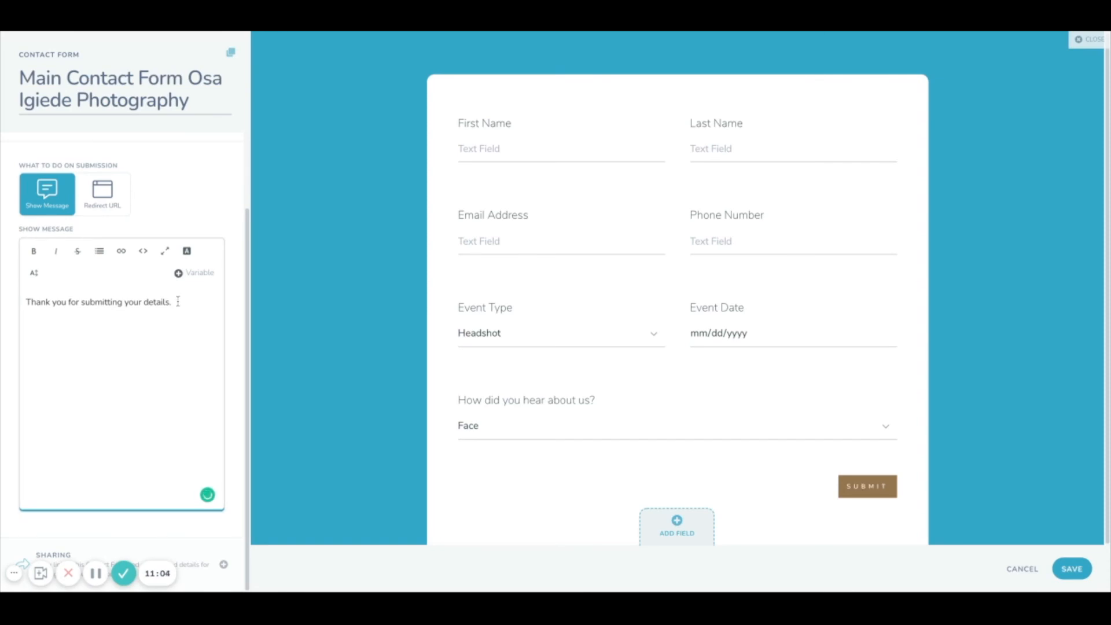
{"action": "key", "text": "Return"}
{"action": "key", "text": "Return"}
{"action": "type", "text": "L"}
{"action": "key", "text": "BackSpace"}
{"action": "type", "text": "I w"}
{"action": "key", "text": "BackSpace"}
{"action": "type", "text": "look forward to folo"}
{"action": "key", "text": "BackSpace"}
{"action": "type", "text": "lowing up with your"}
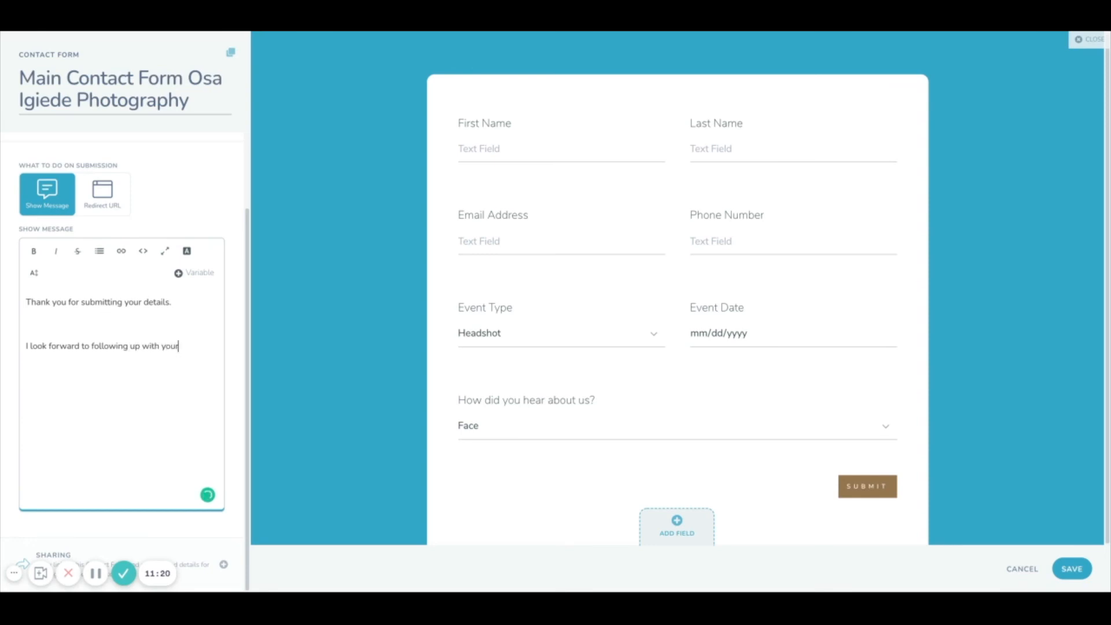
{"action": "type", "text": " soon."}
End the submission message with "Thanks," and the photography business's name on the line below.
{"action": "key", "text": "Return"}
{"action": "key", "text": "Return"}
{"action": "type", "text": "Thanks,"}
{"action": "key", "text": "Return"}
{"action": "type", "text": "Osa Igiede  Ph"}
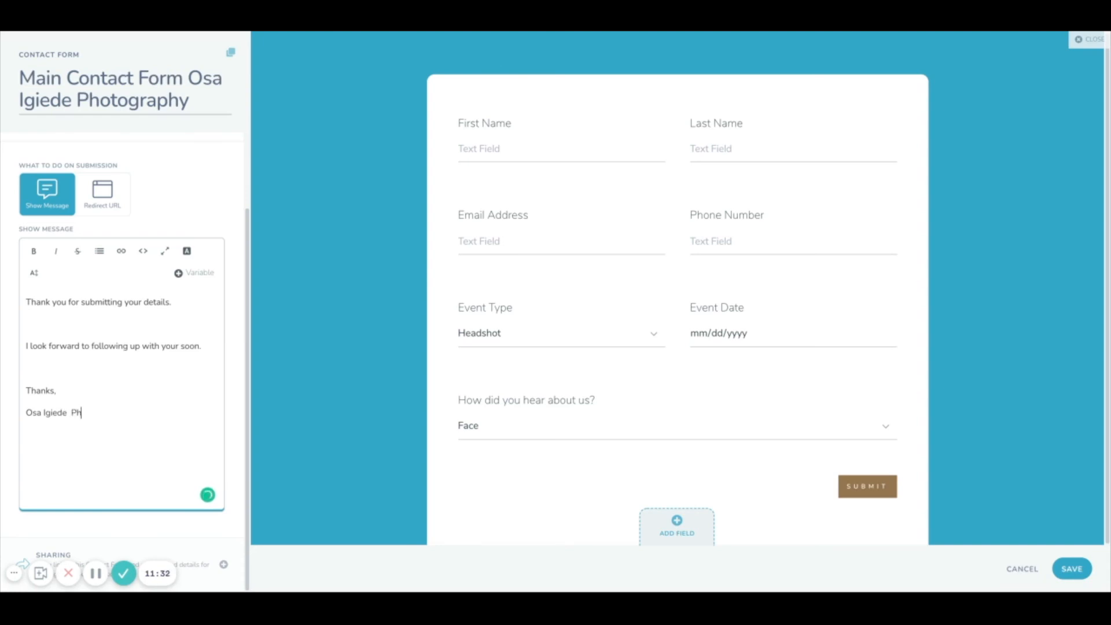
{"action": "type", "text": "otography"}
Switch the form's submission action to Redirect URL and view its URL setting.
{"action": "left_click", "coordinate": [116, 202]}
{"action": "left_click", "coordinate": [101, 337]}
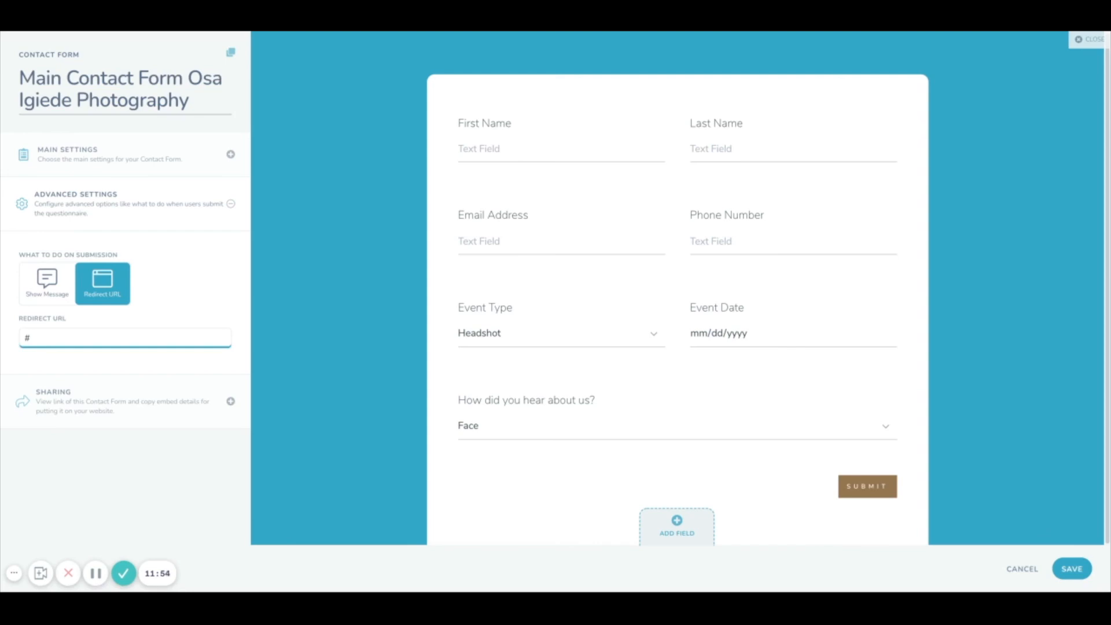
{"action": "left_click", "coordinate": [78, 324]}
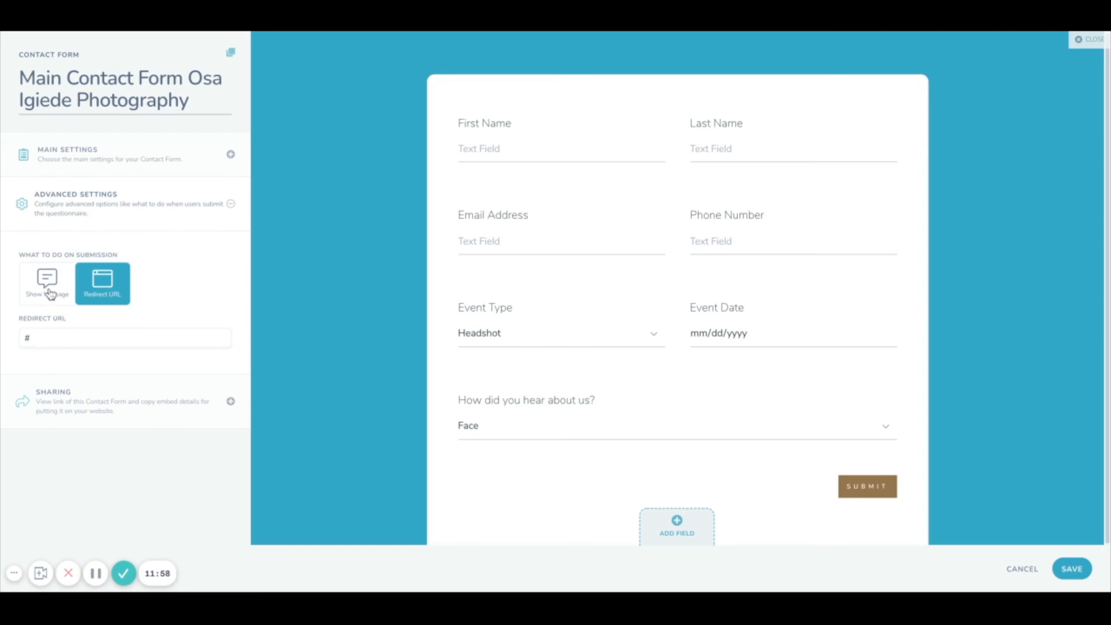
Set the submission action to Show Message, review the message and save the contact form.
{"action": "left_click", "coordinate": [50, 294]}
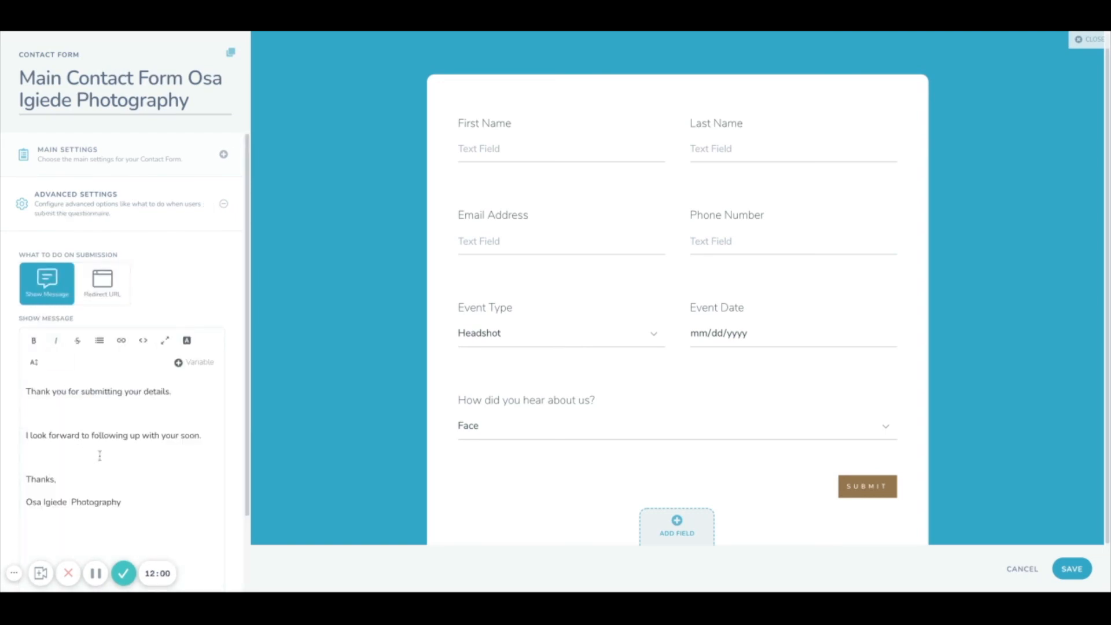
{"action": "scroll", "coordinate": [100, 455], "scroll_direction": "down", "scroll_amount": 3}
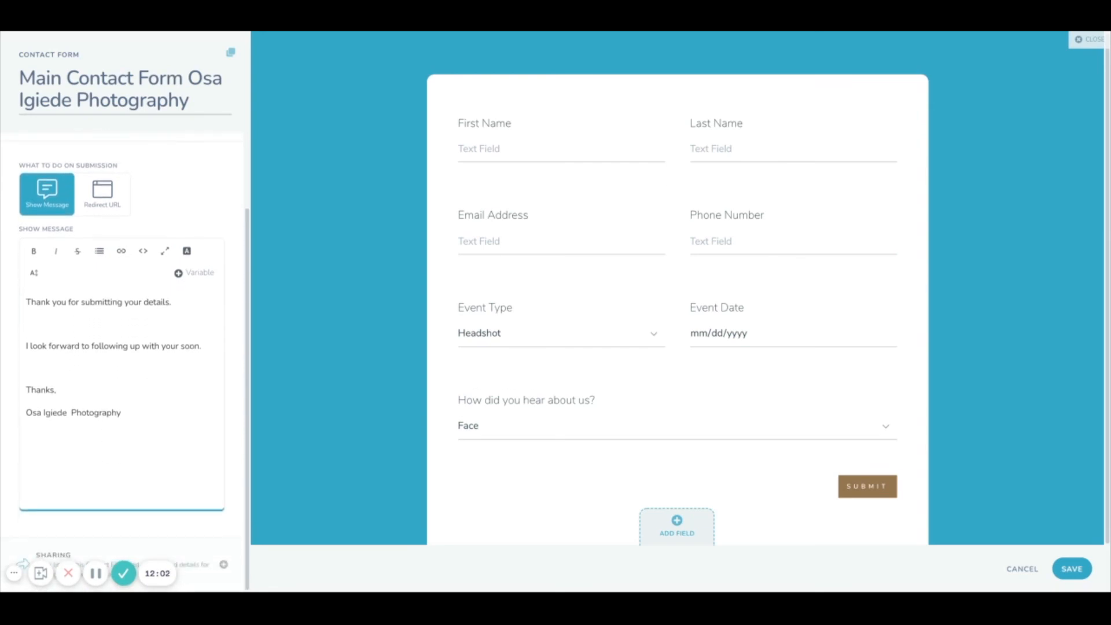
{"action": "scroll", "coordinate": [122, 347], "scroll_direction": "up", "scroll_amount": 3}
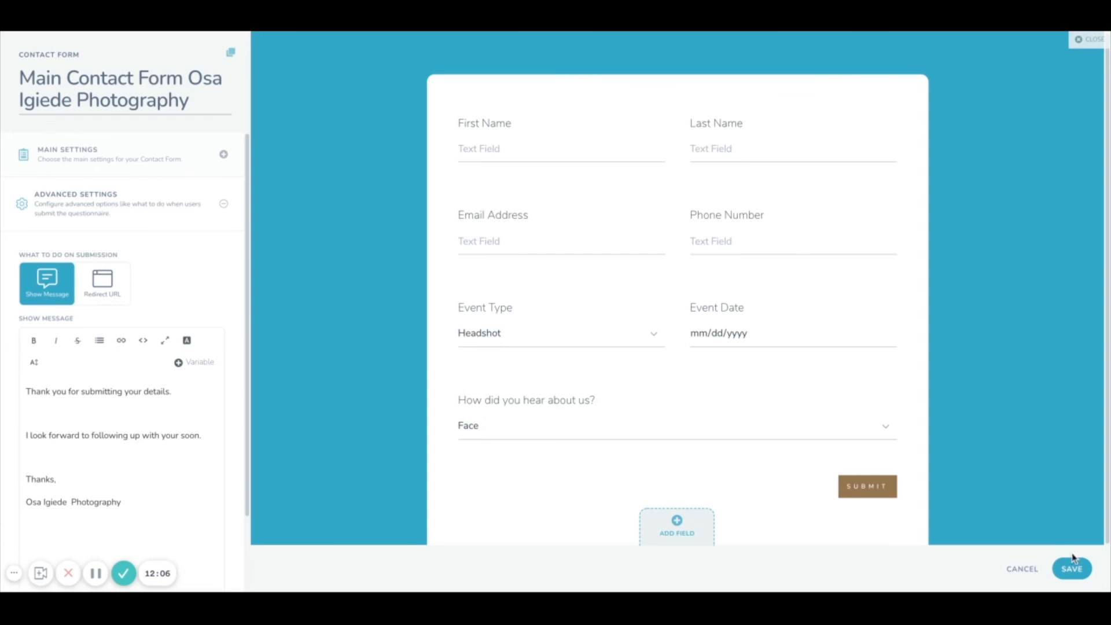
{"action": "left_click", "coordinate": [1074, 570]}
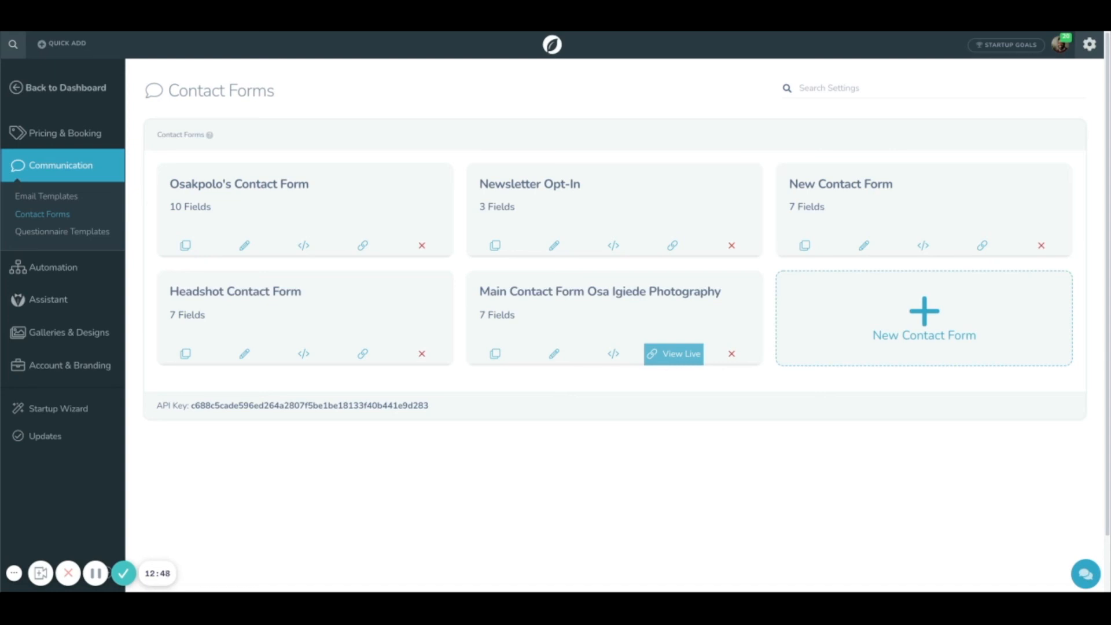
View the main contact form's HTML embed code, select the entire script and close the code window.
{"action": "left_click", "coordinate": [632, 359]}
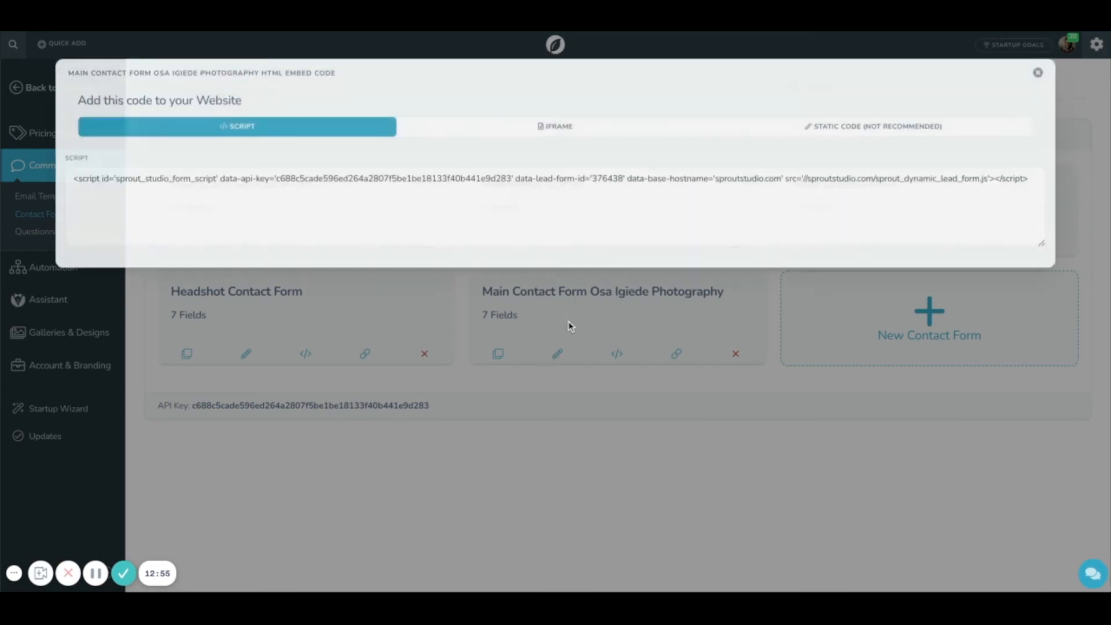
{"action": "left_click", "coordinate": [485, 198]}
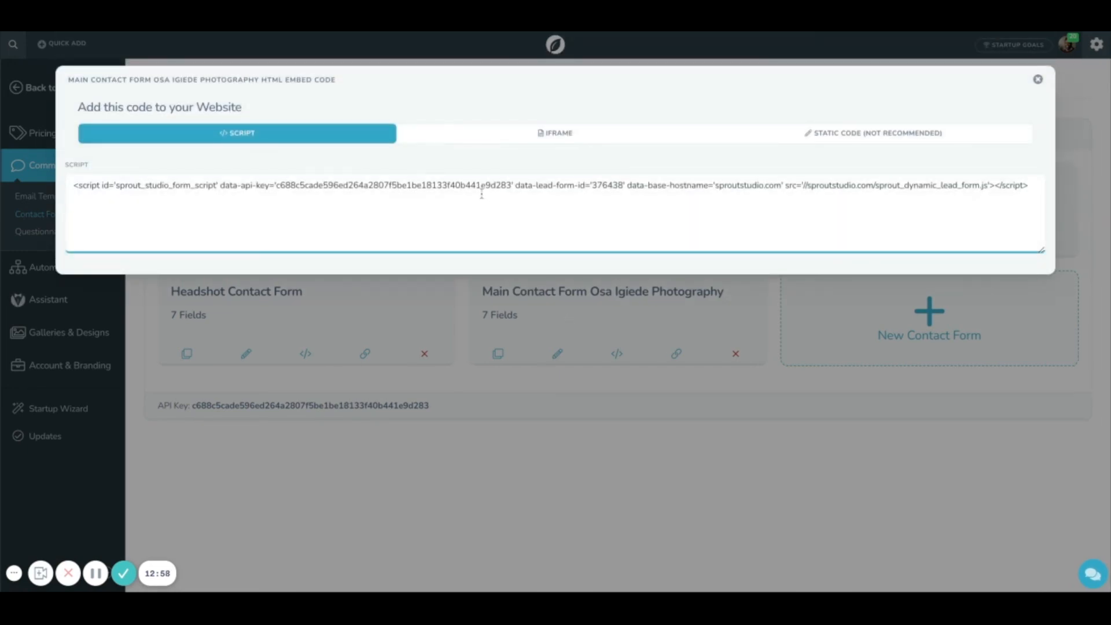
{"action": "key", "text": "ctrl+a"}
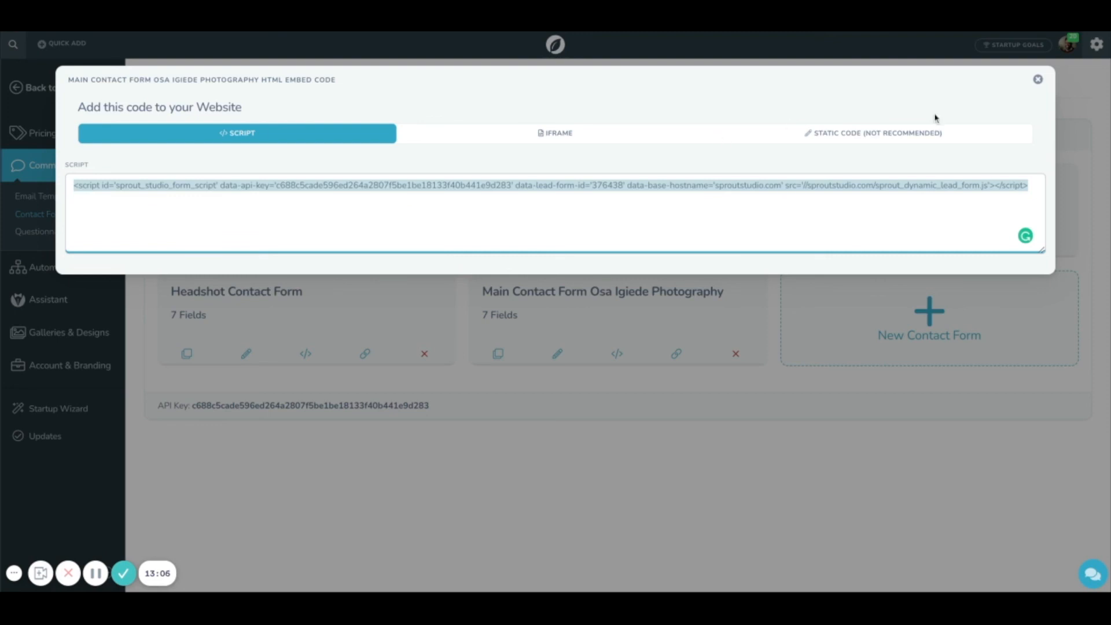
{"action": "left_click", "coordinate": [1037, 84]}
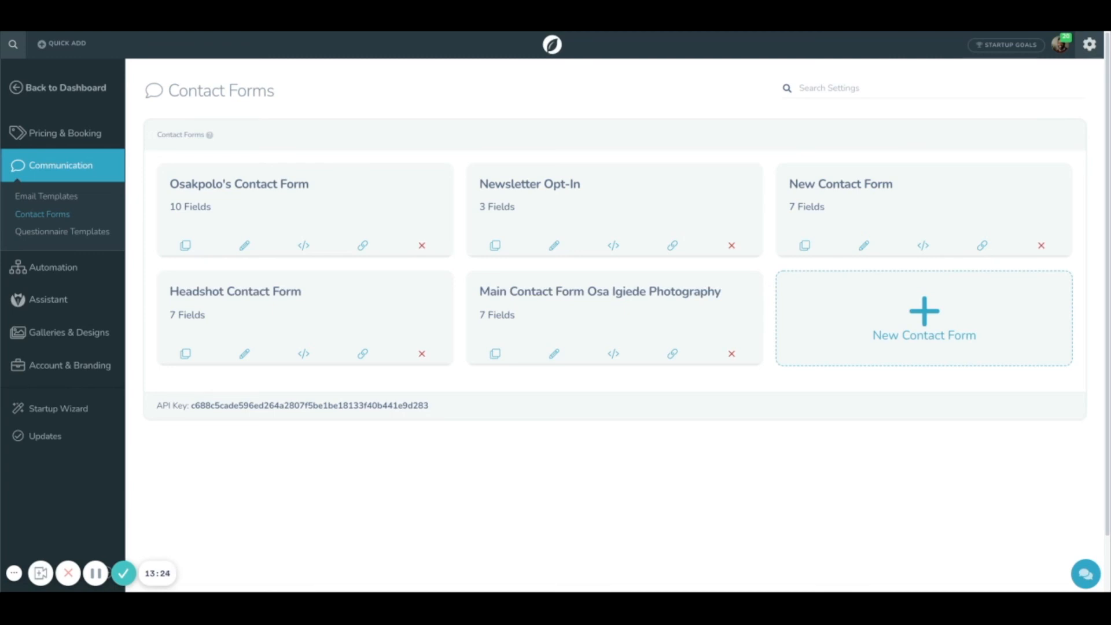
Switch to the website editor, select the Contact page's contact canvas and examine the Embed Code option and the embedded form.
{"action": "left_click", "coordinate": [538, 26]}
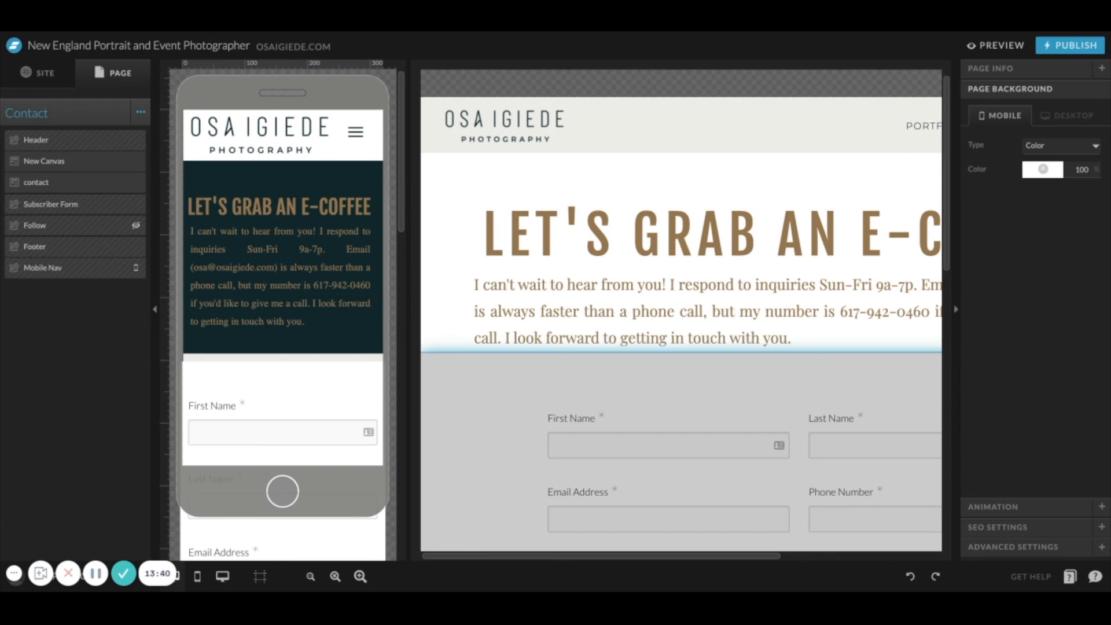
{"action": "scroll", "coordinate": [599, 515], "scroll_direction": "down", "scroll_amount": 1}
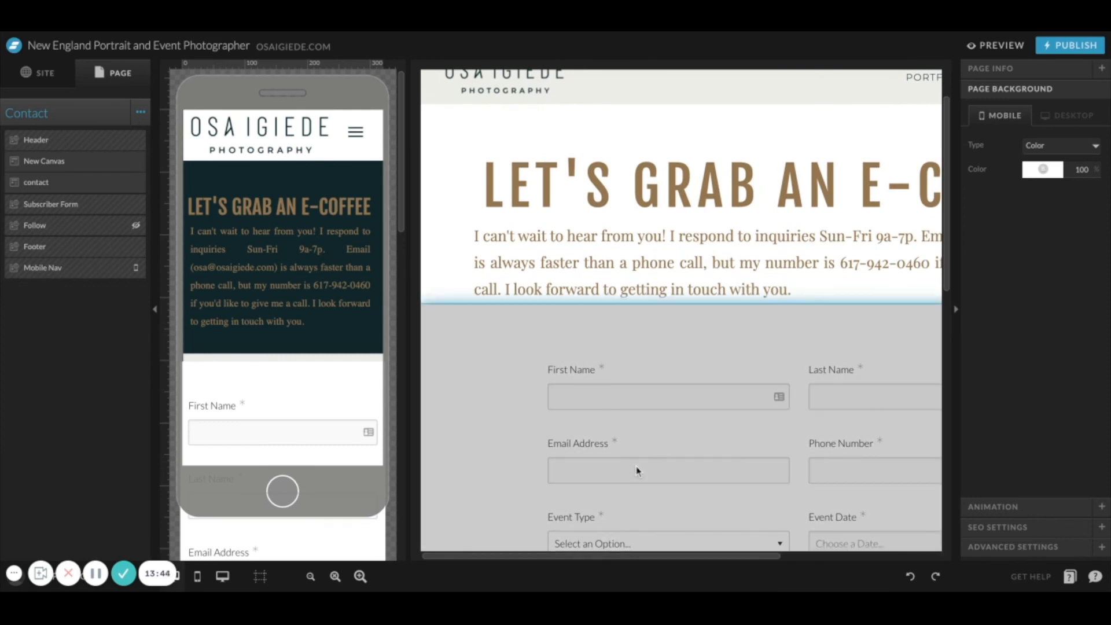
{"action": "left_click", "coordinate": [631, 376]}
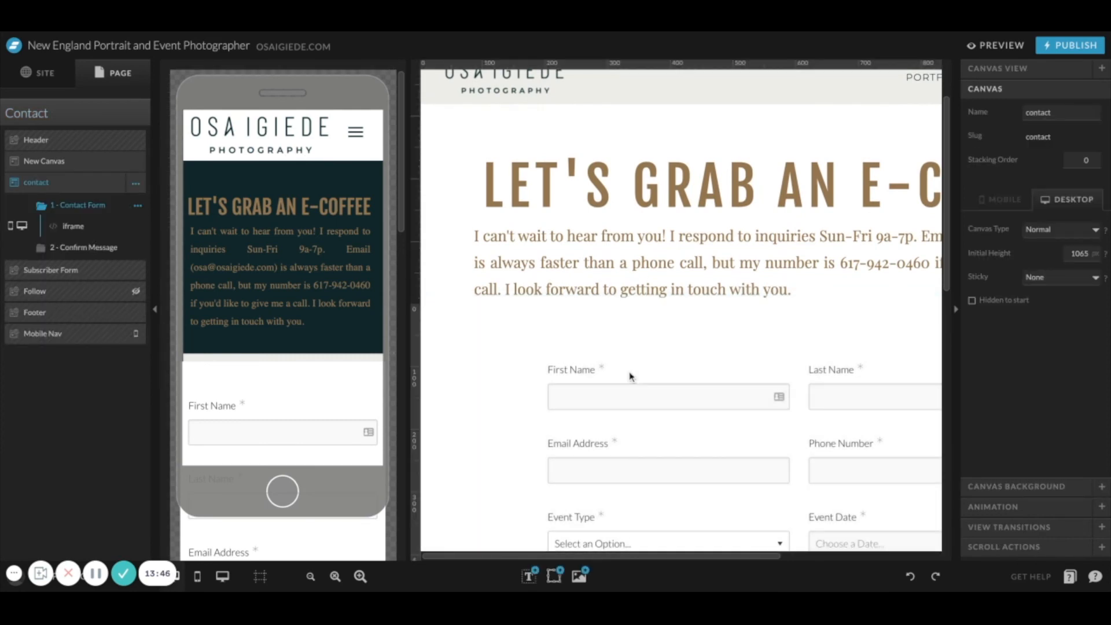
{"action": "left_click", "coordinate": [553, 577]}
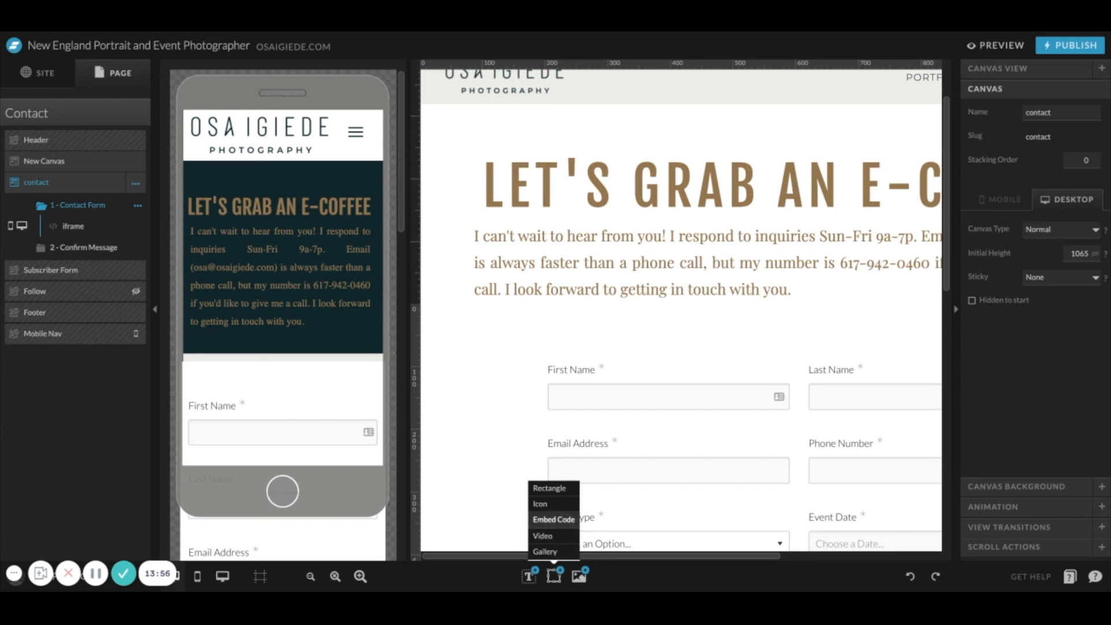
{"action": "left_click", "coordinate": [554, 519]}
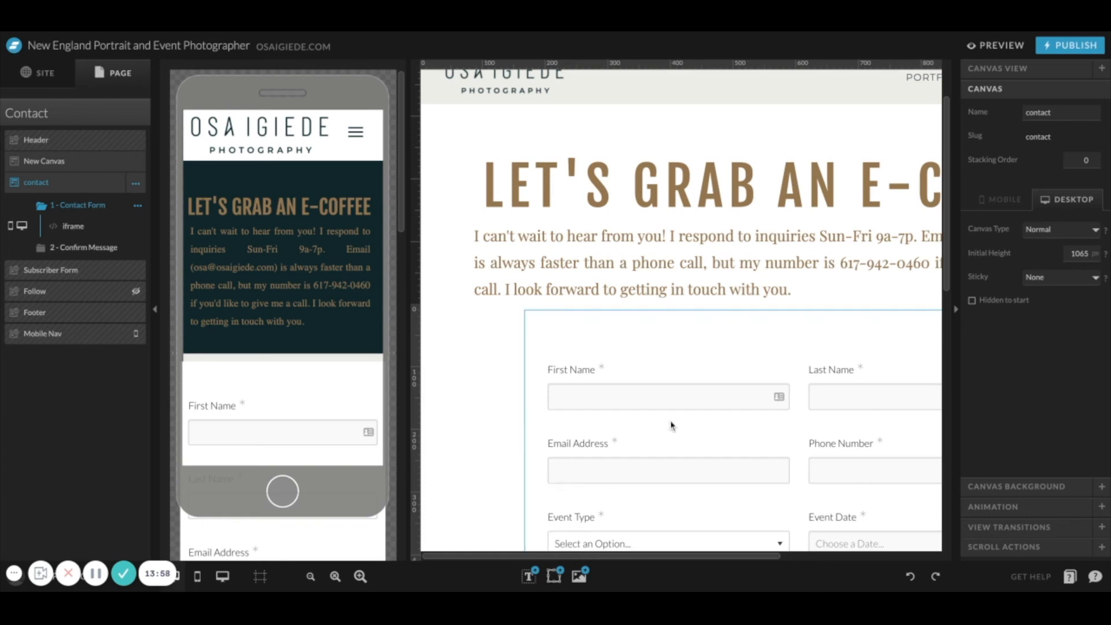
{"action": "scroll", "coordinate": [670, 425], "scroll_direction": "right", "scroll_amount": 5}
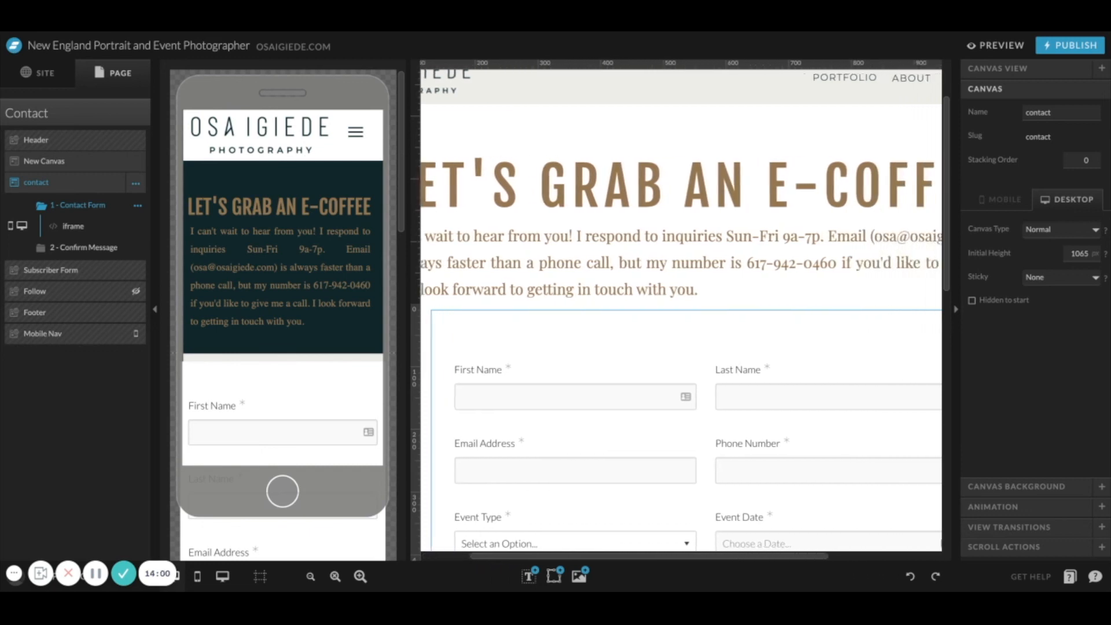